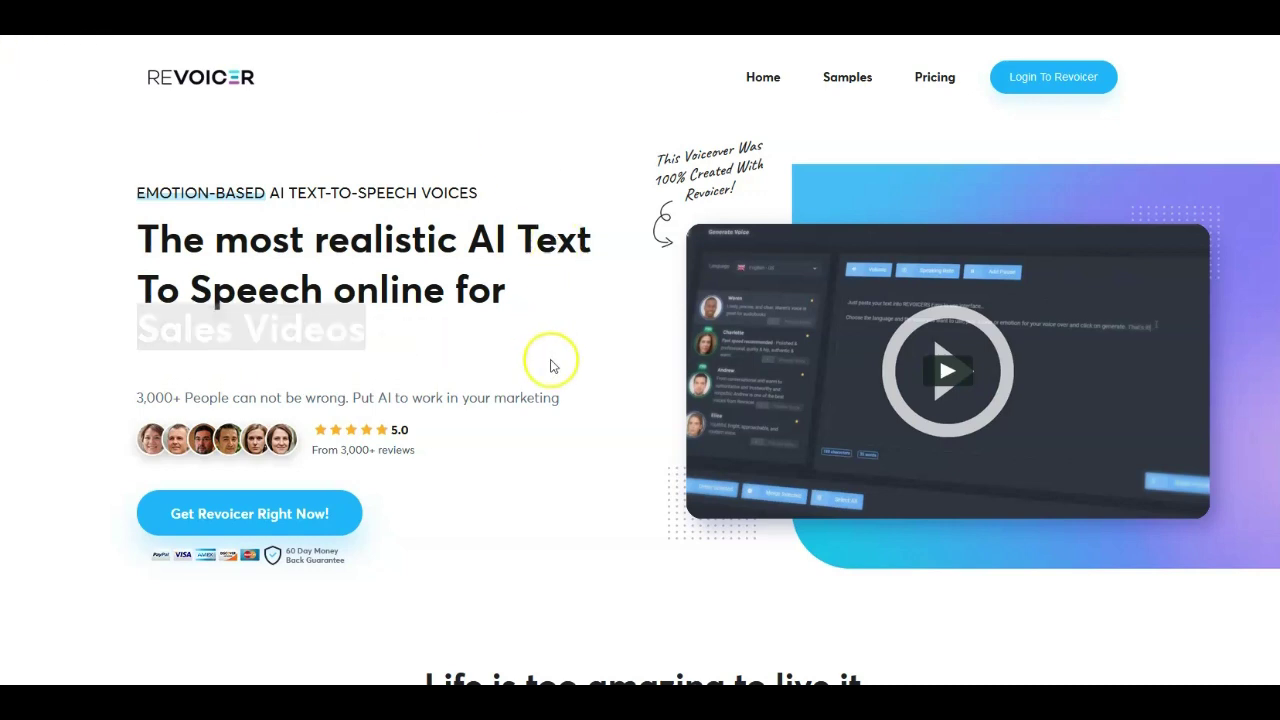
- Scroll past the hero headline to the single-VOICE section and its four sample voice avatars
scroll(558, 370, down, 1)
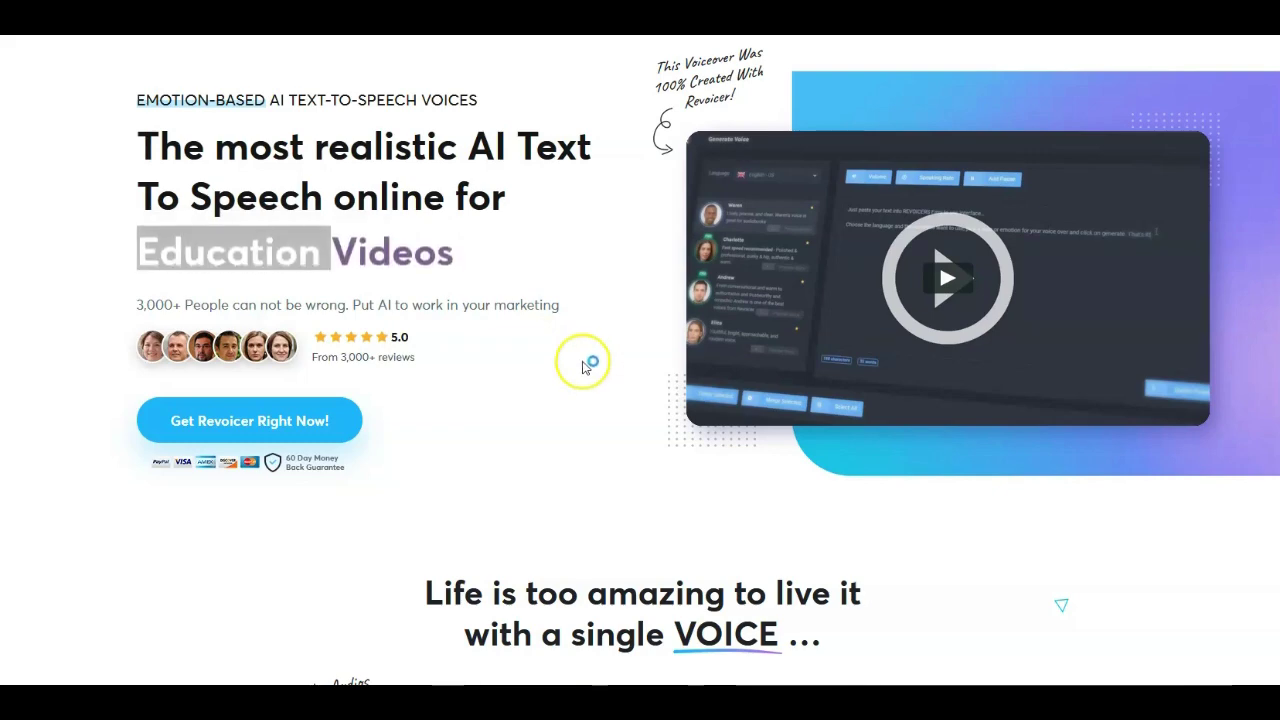
scroll(576, 365, down, 1)
scroll(565, 362, down, 1)
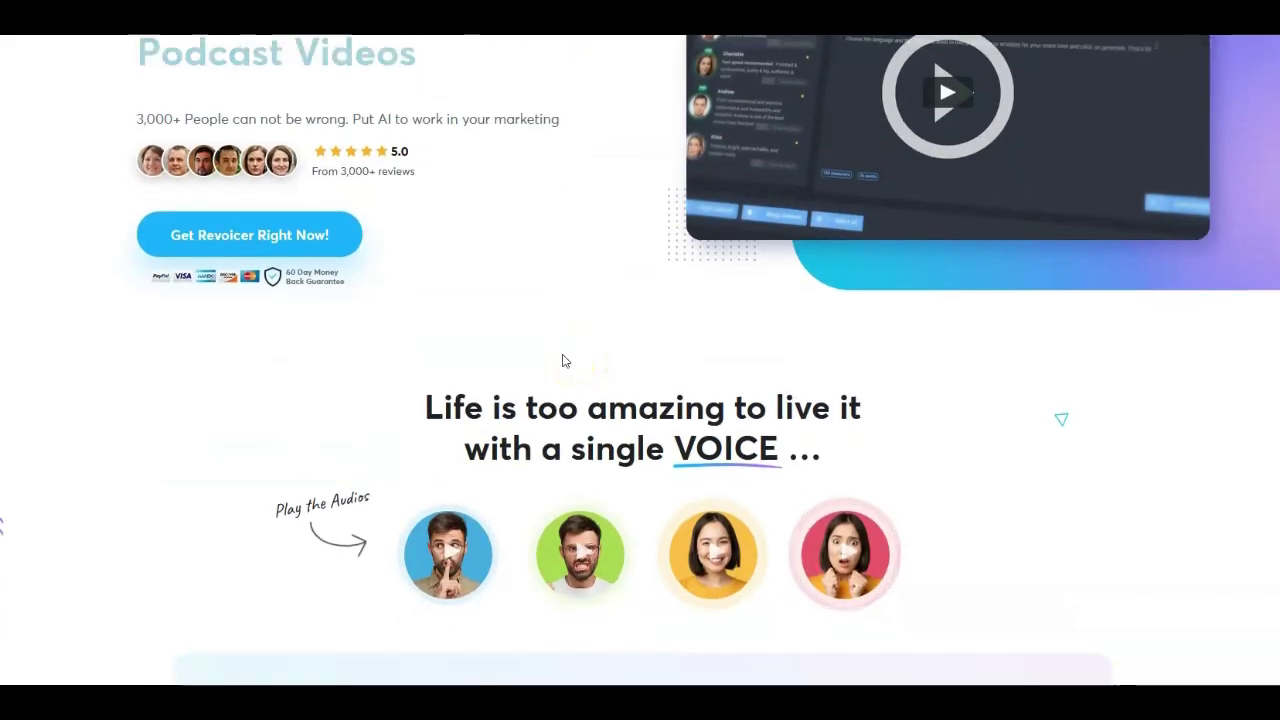
scroll(560, 355, down, 1)
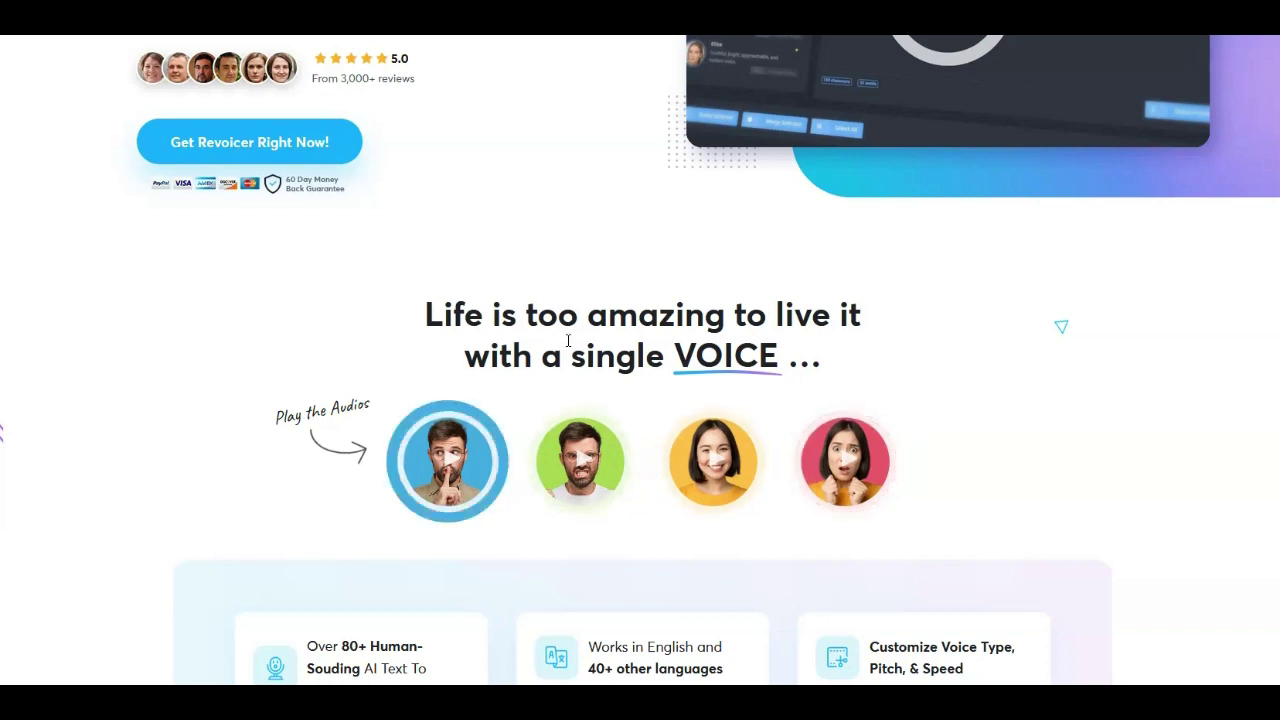
- Bring the Voice Emotions, 40+ Languages, Multiple Accents and Emphasize words & Pauses blocks into view
scroll(571, 339, down, 4)
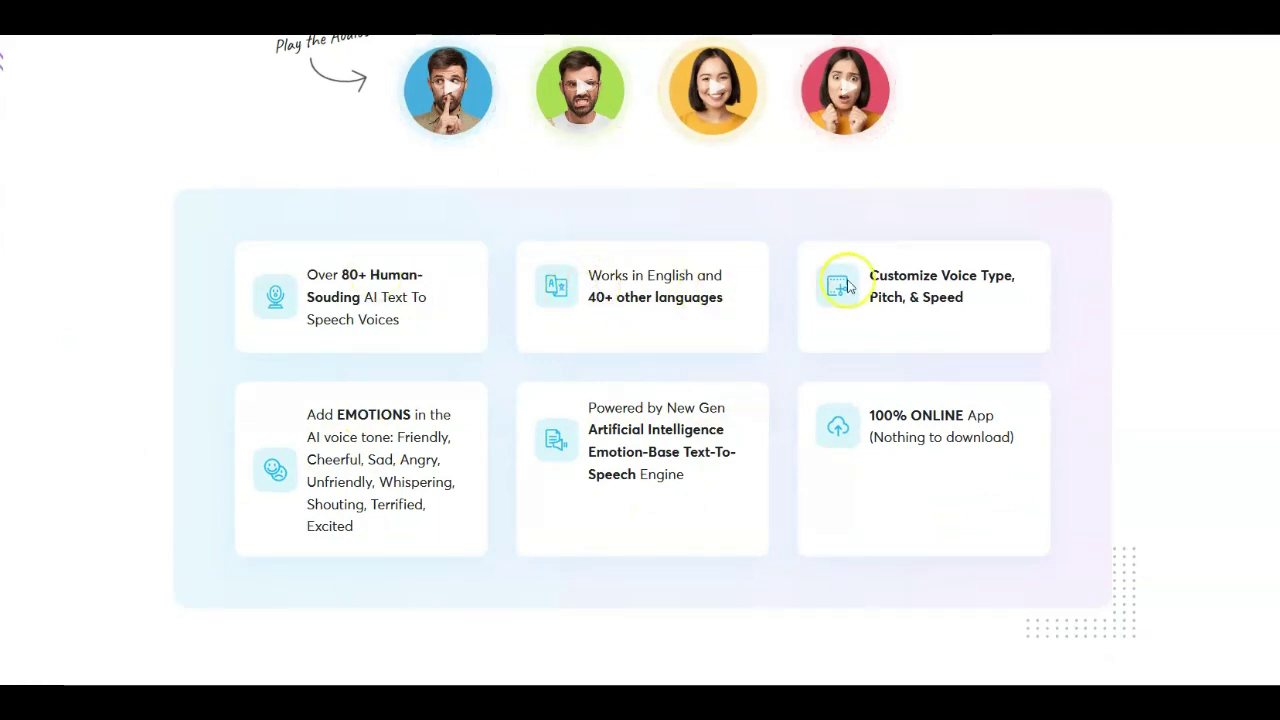
scroll(840, 285, down, 1)
scroll(808, 300, up, 1)
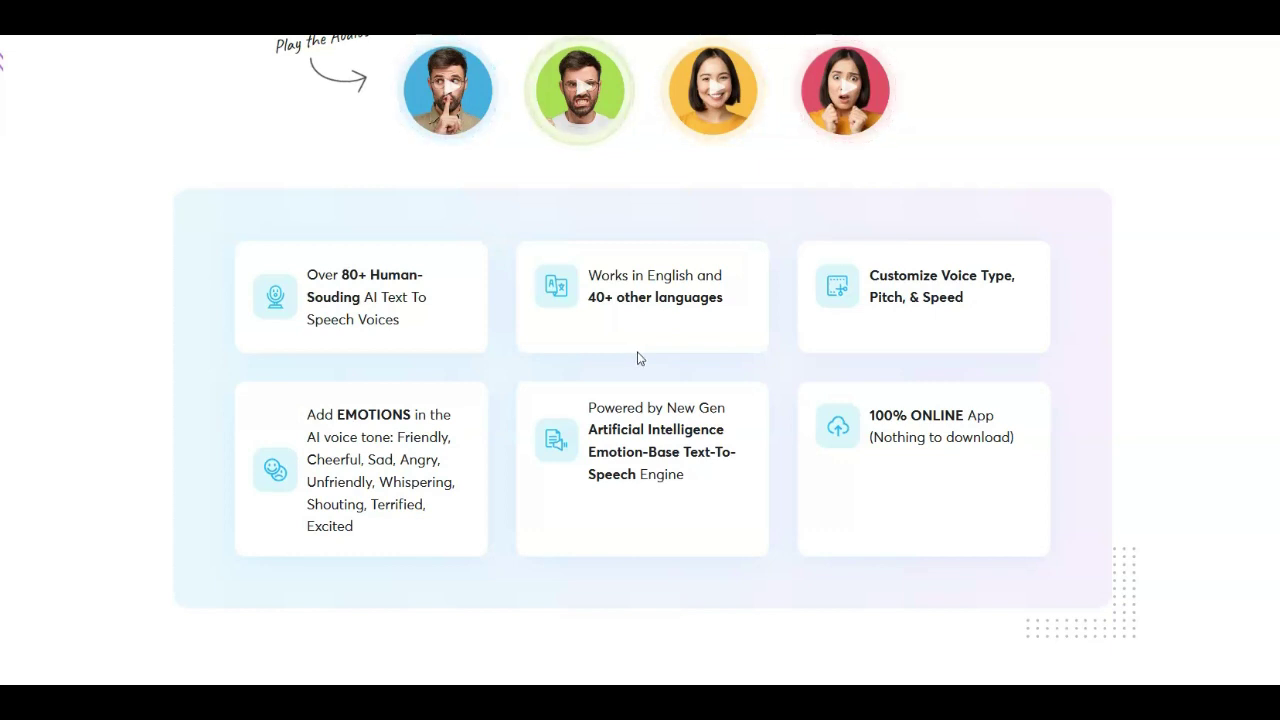
click(531, 346)
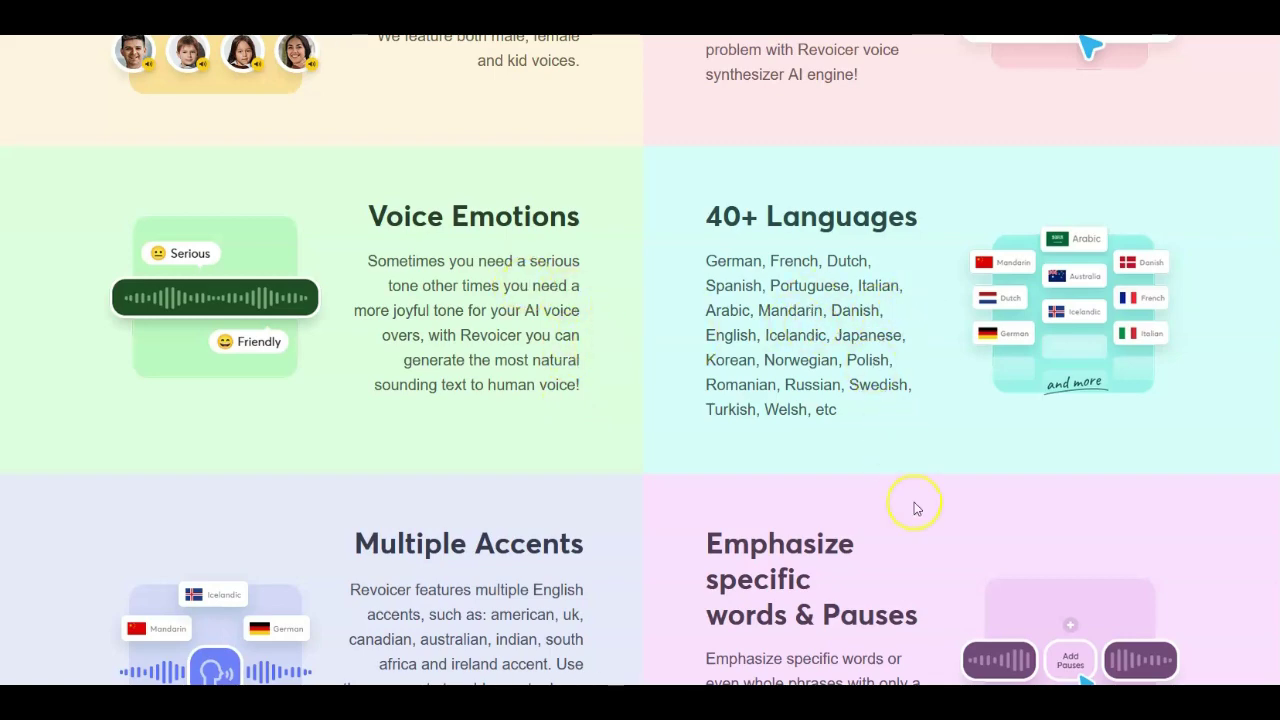
- Browse the landing page and settle on the Standard $27, PRO $47 and Agency $127 plans
scroll(712, 543, down, 5)
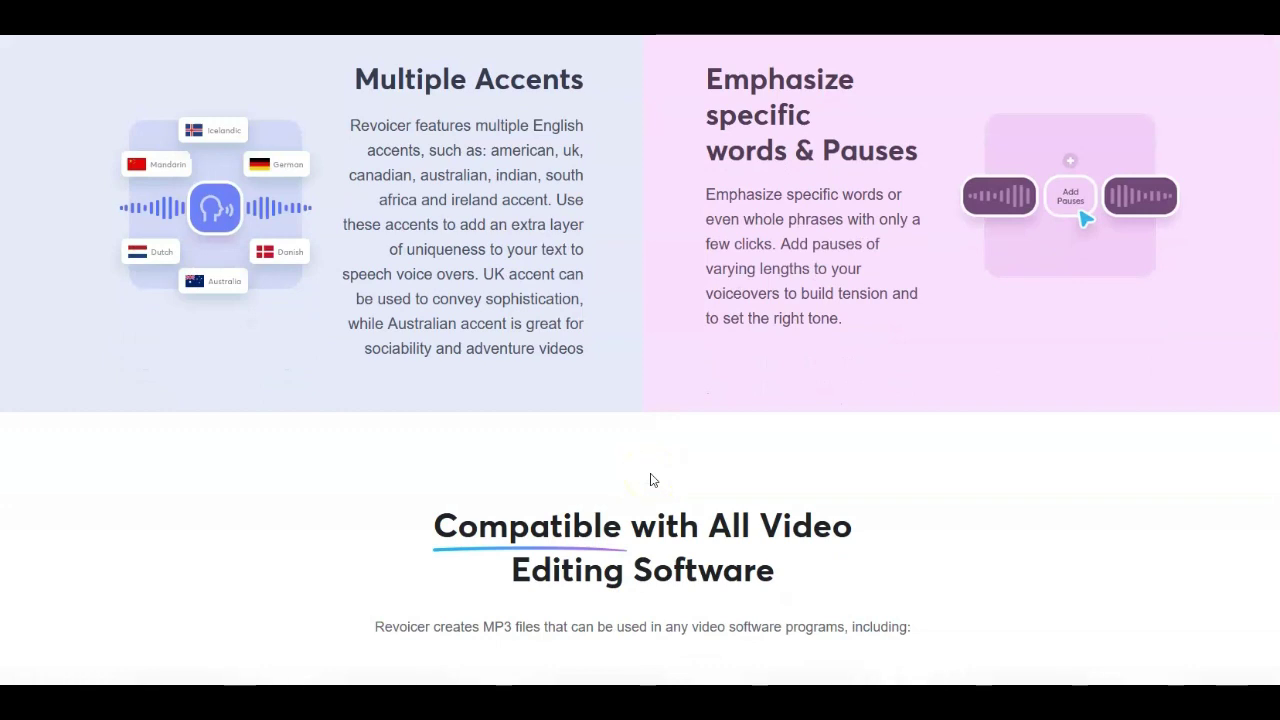
scroll(731, 494, down, 1)
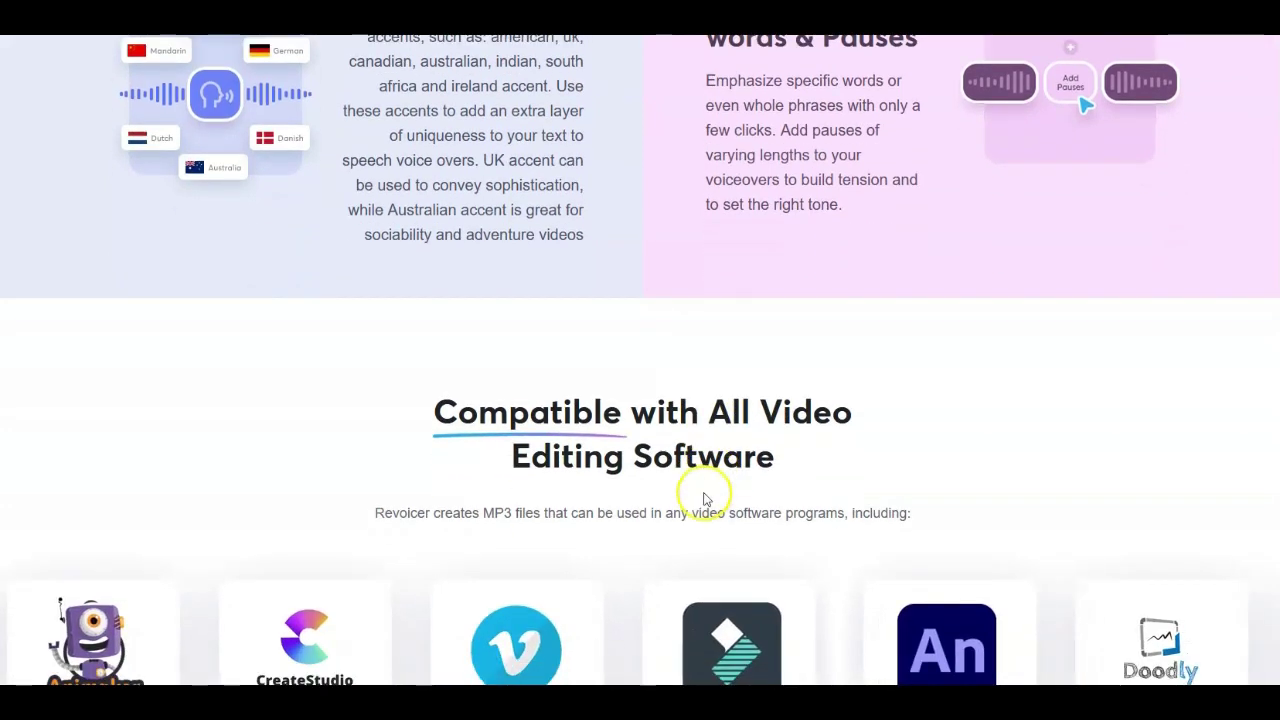
scroll(689, 491, down, 4)
scroll(1083, 374, up, 5)
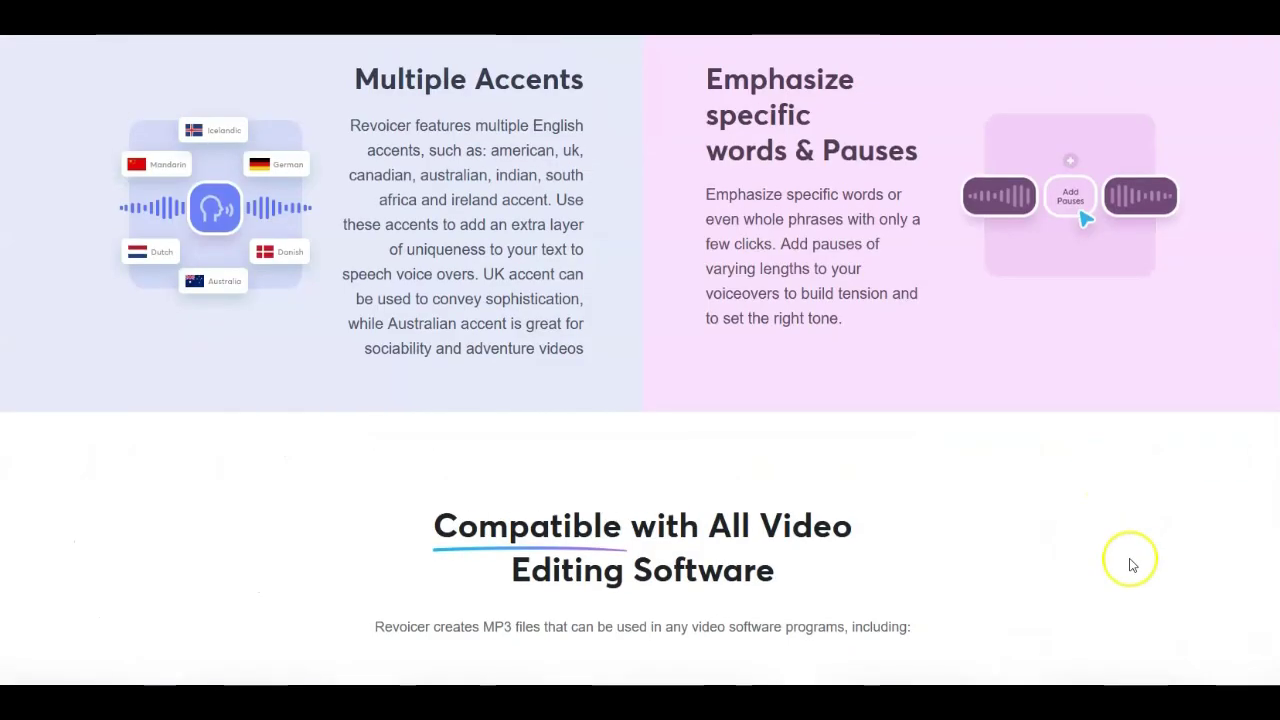
scroll(640, 360, up, 15)
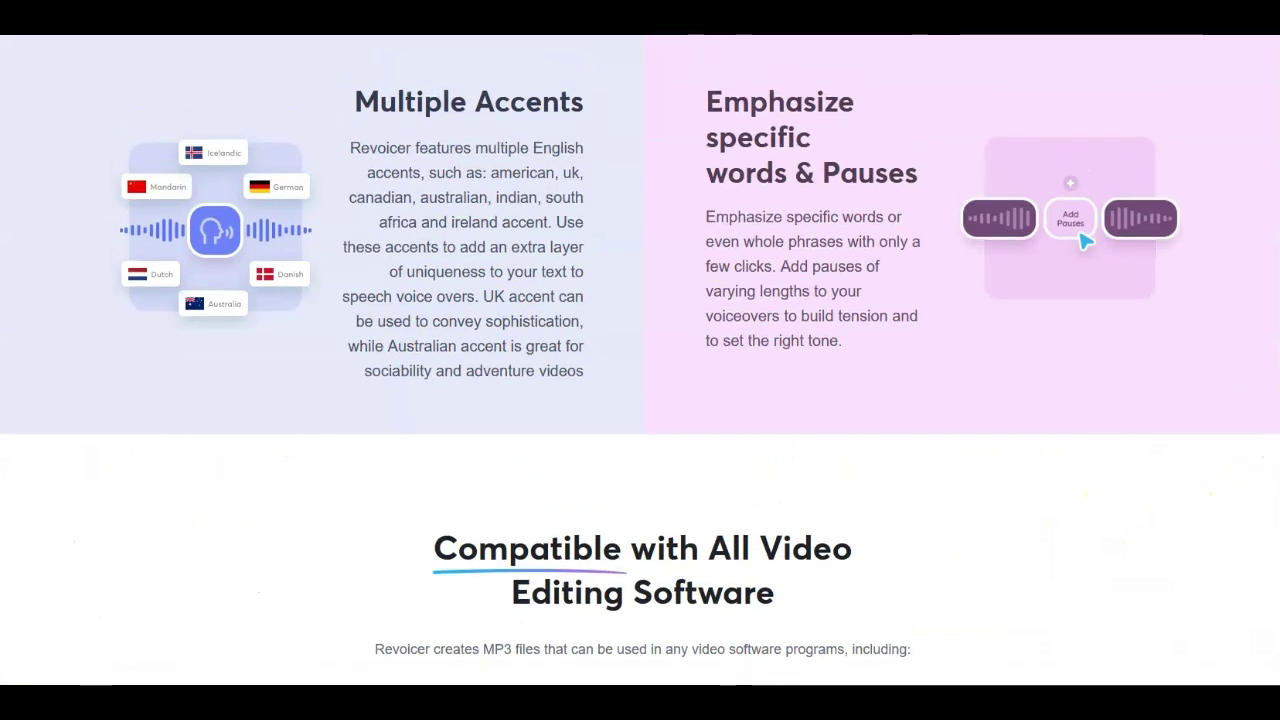
scroll(437, 542, up, 12)
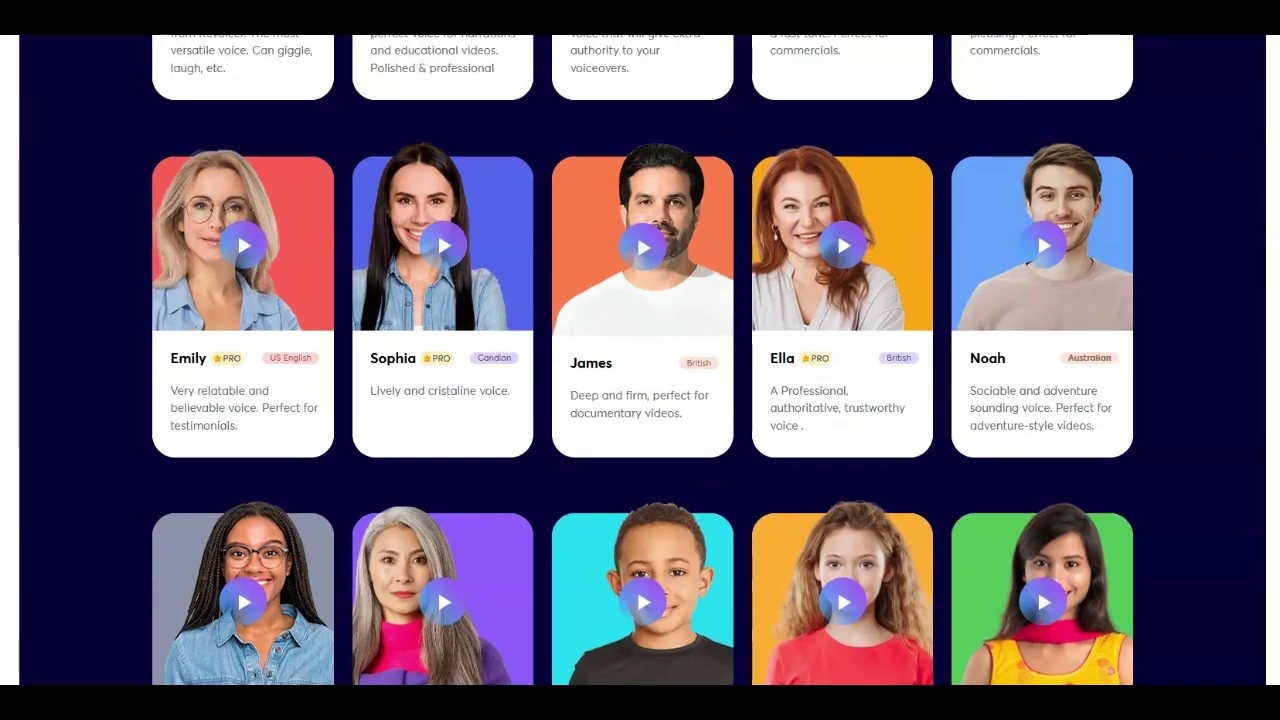
scroll(640, 360, up, 12)
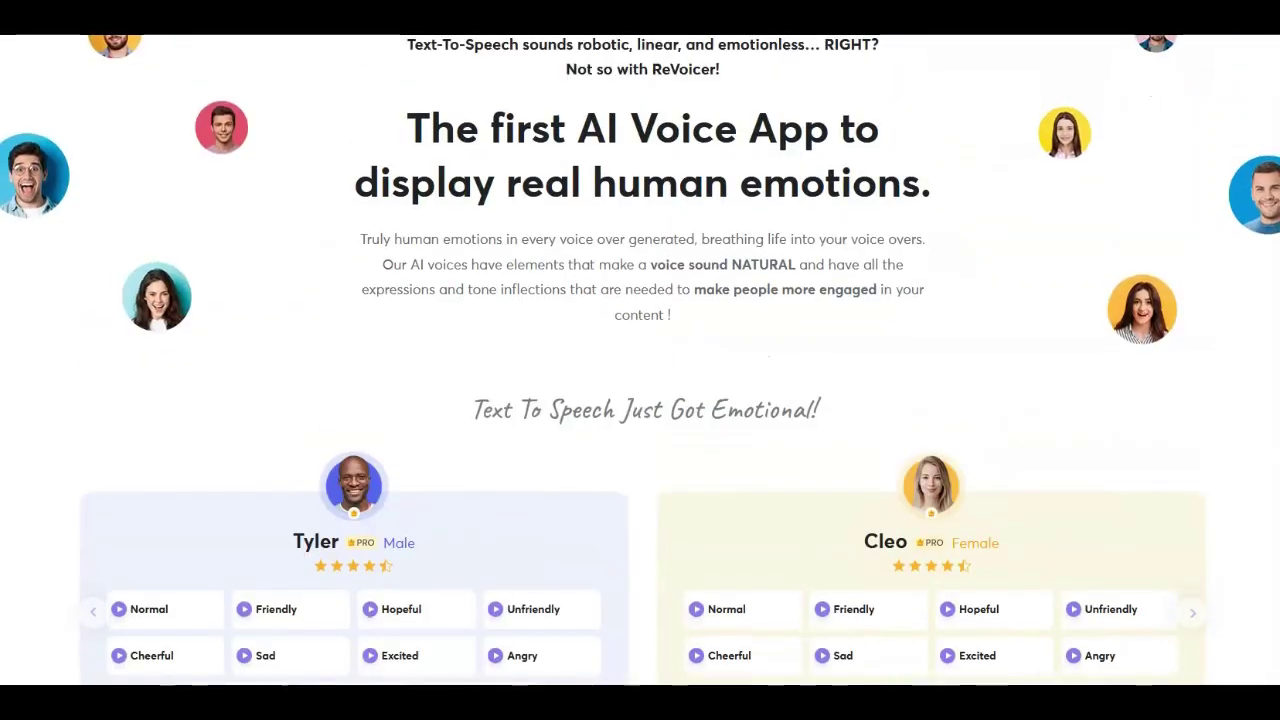
scroll(640, 360, up, 12)
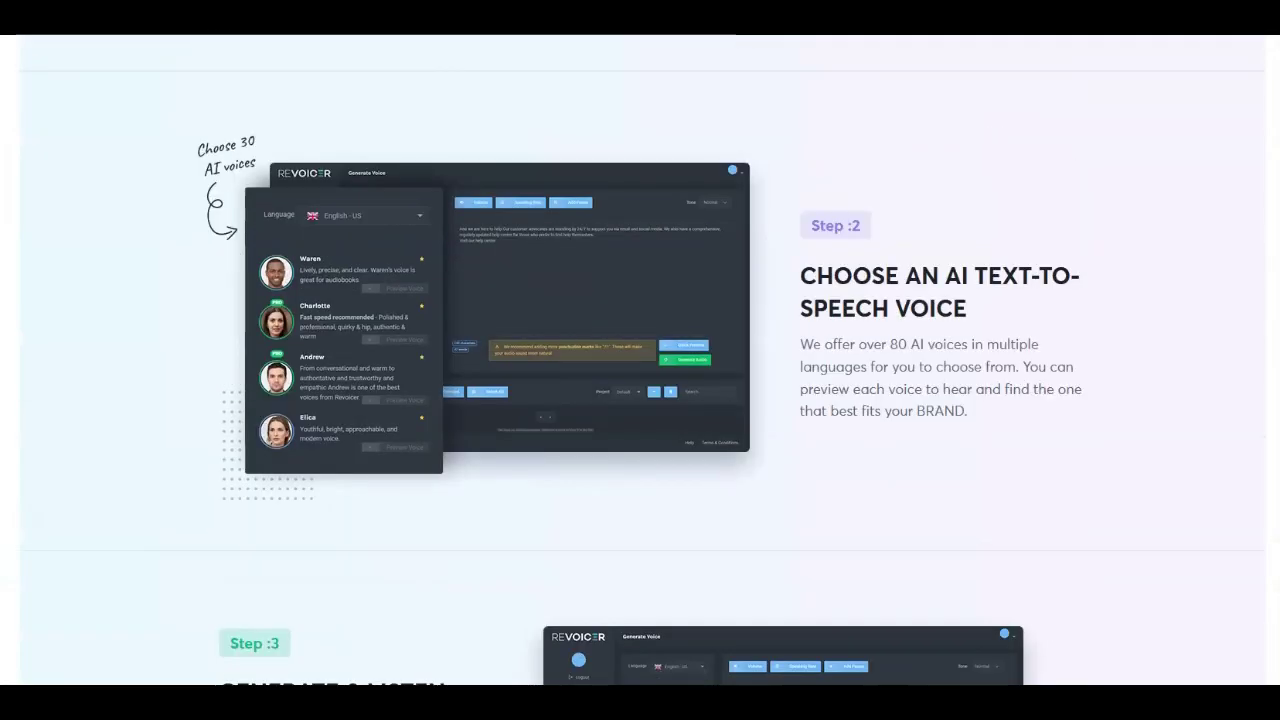
scroll(640, 360, up, 12)
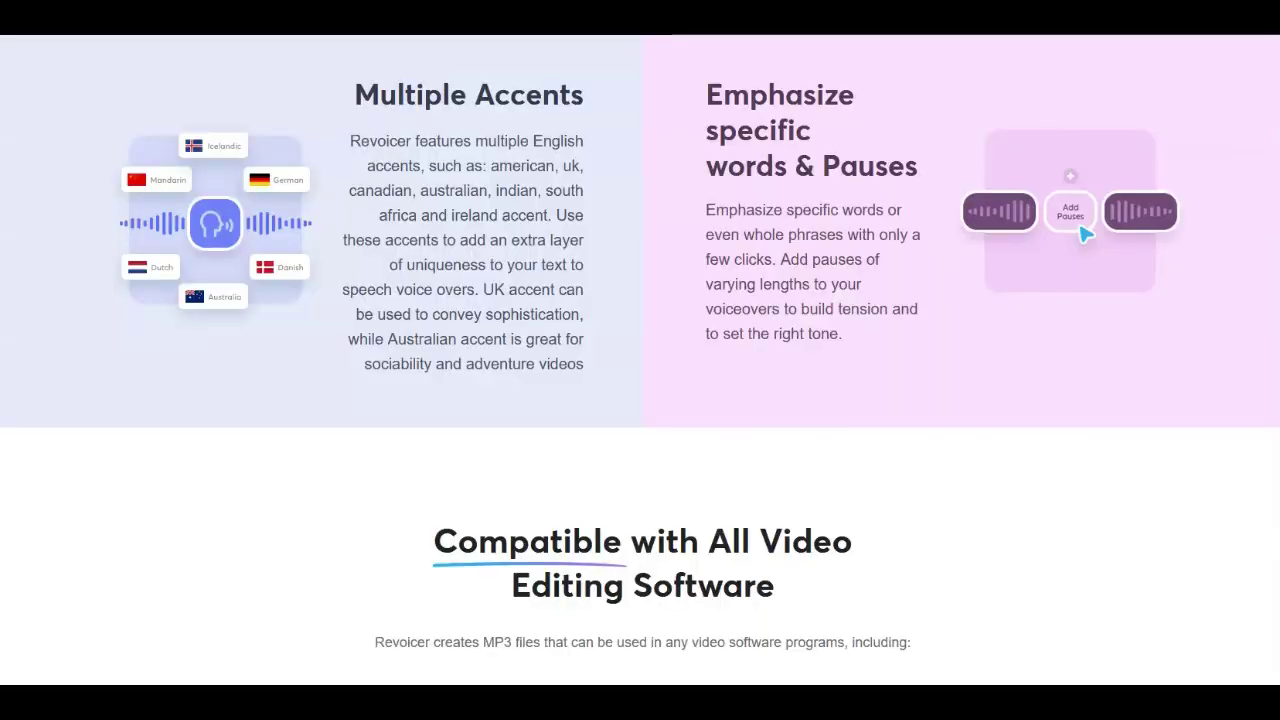
scroll(808, 505, up, 6)
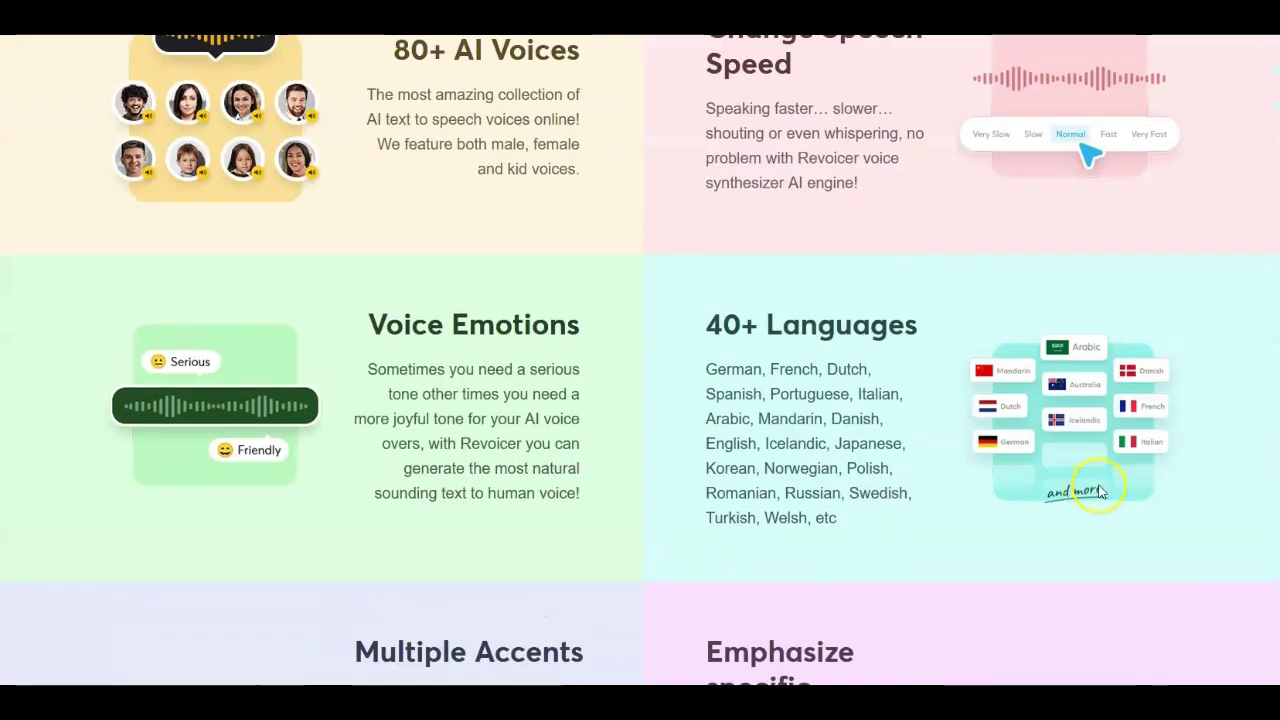
scroll(1100, 490, up, 5)
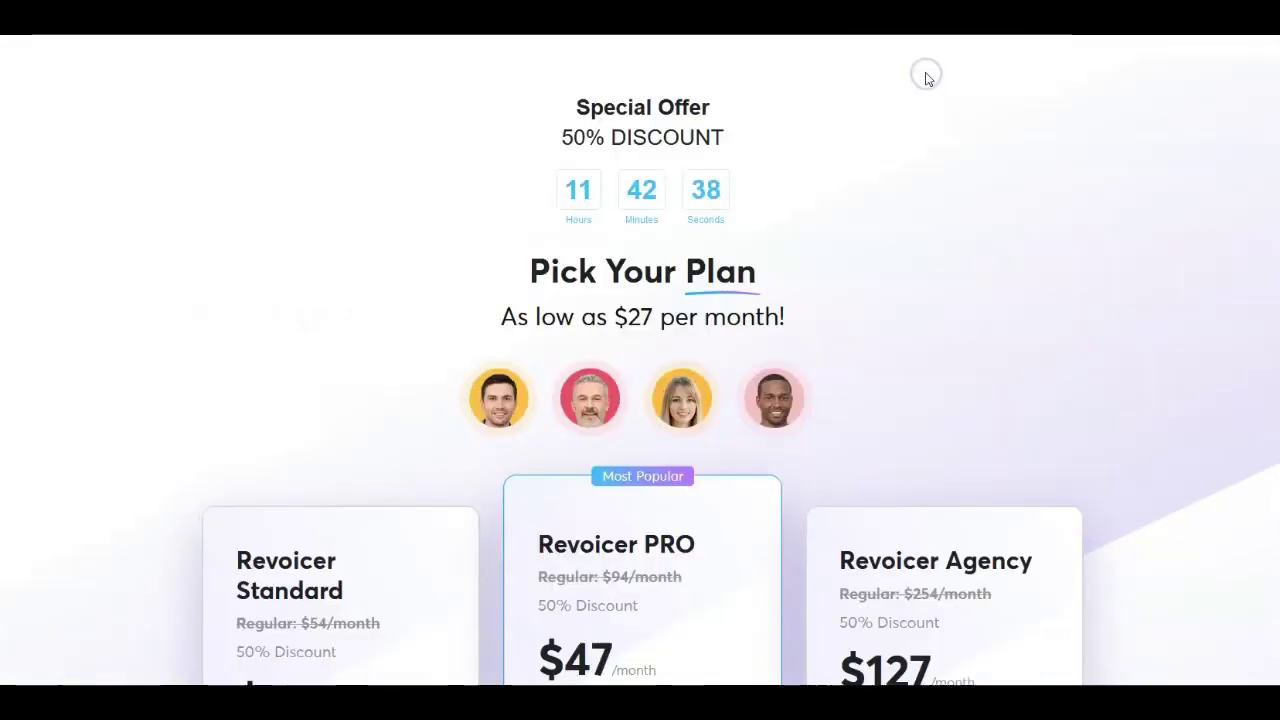
scroll(880, 129, down, 1)
- Scroll through the pricing cards and highlight the PRO plan's $47/month price
scroll(873, 303, down, 2)
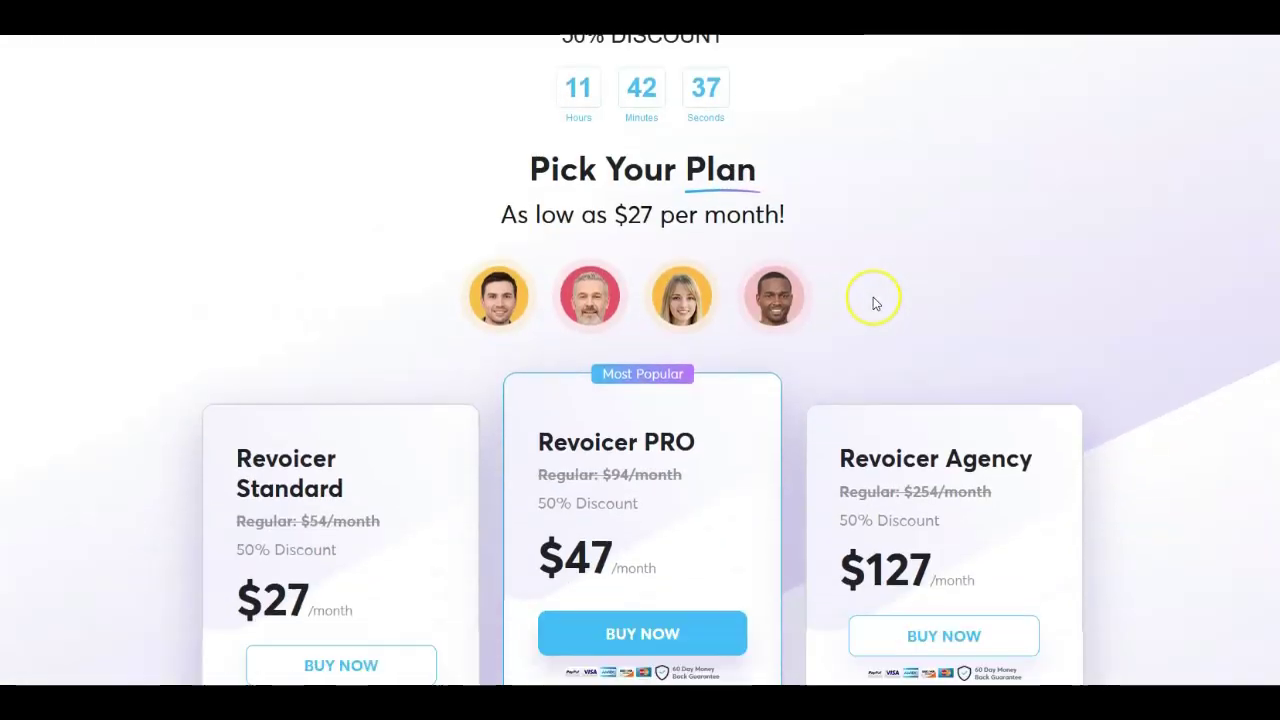
scroll(873, 303, down, 1)
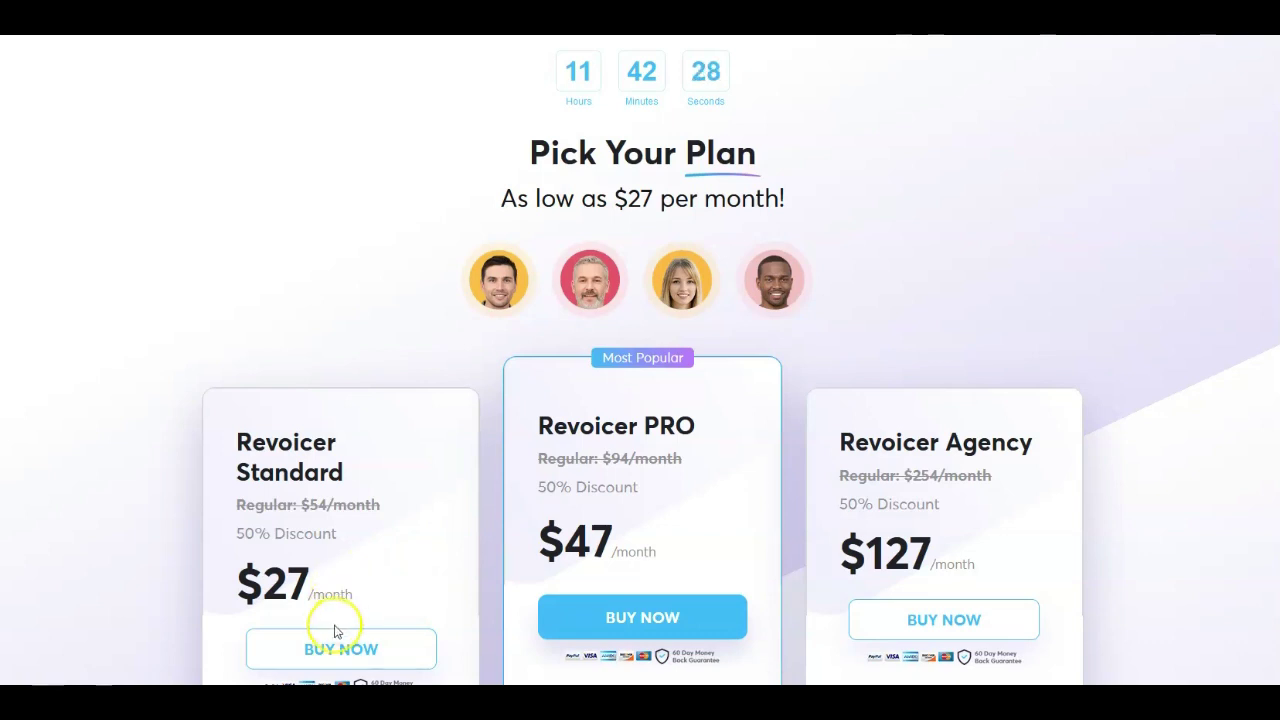
scroll(323, 621, down, 1)
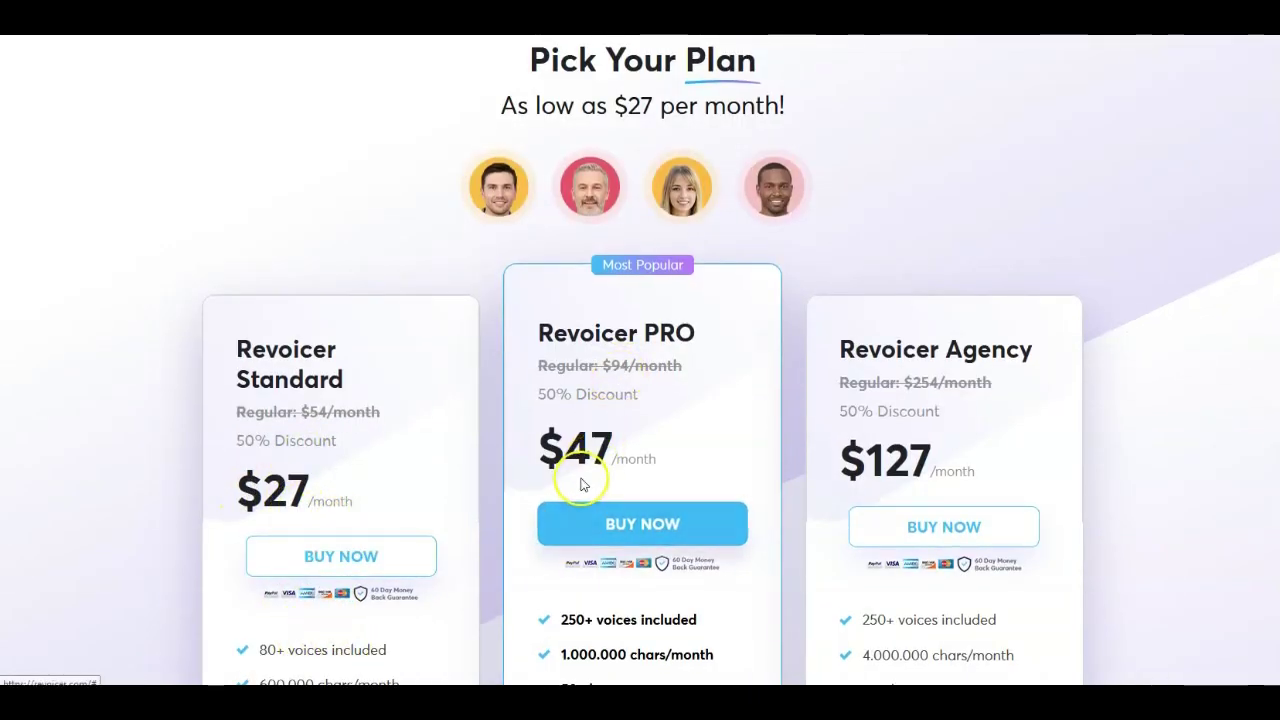
drag(591, 455, 729, 455)
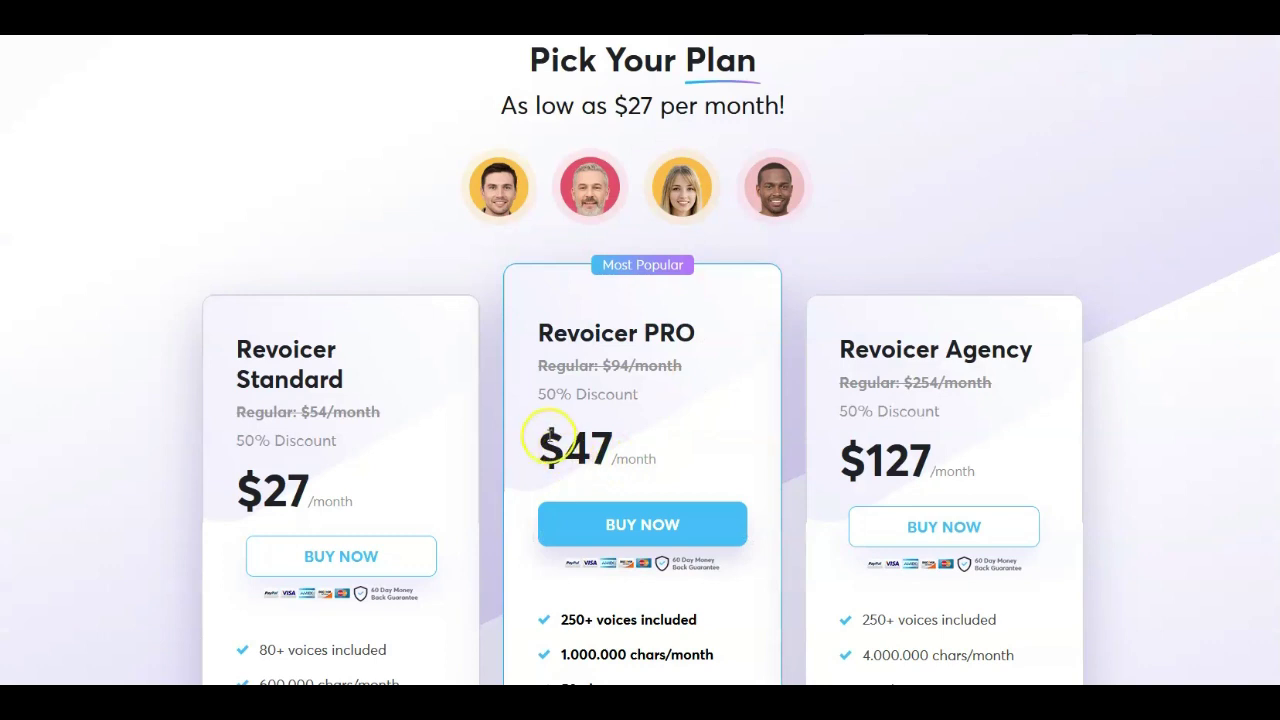
drag(546, 434, 656, 460)
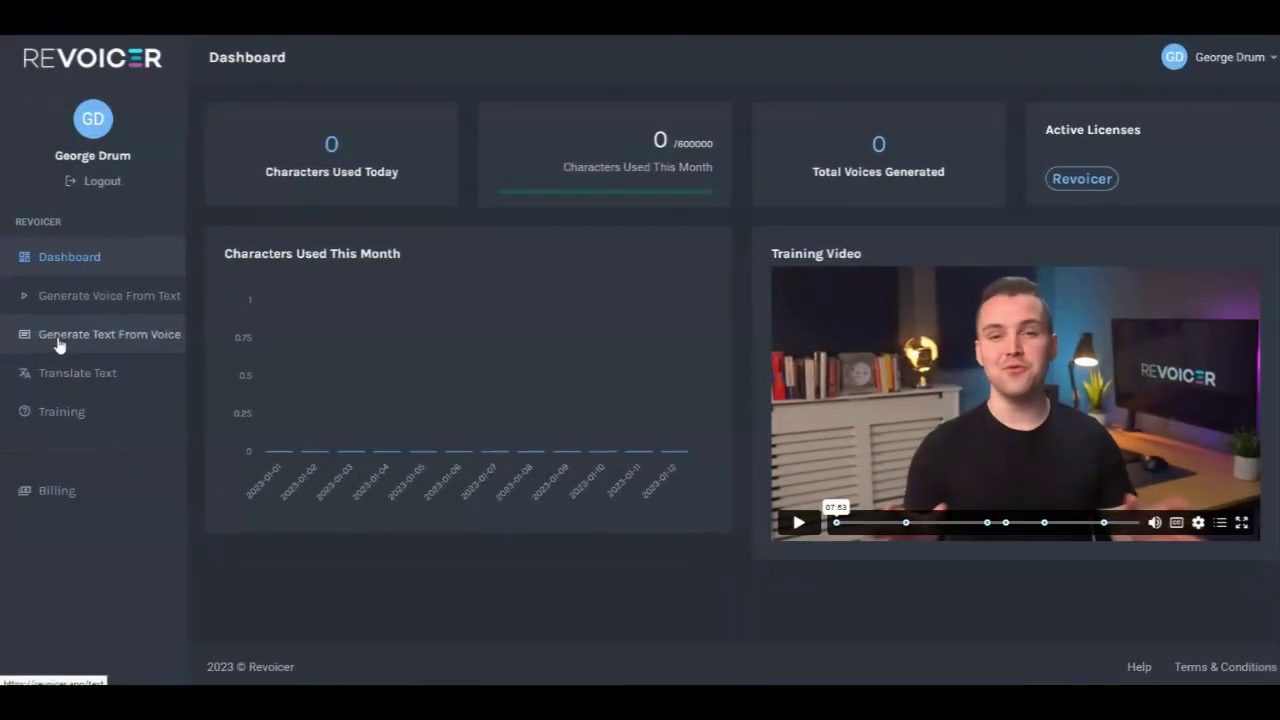
- Try the sidebar's text translation entry, then go to the Generate Voice editor with Axel and Kayla listed
click(57, 346)
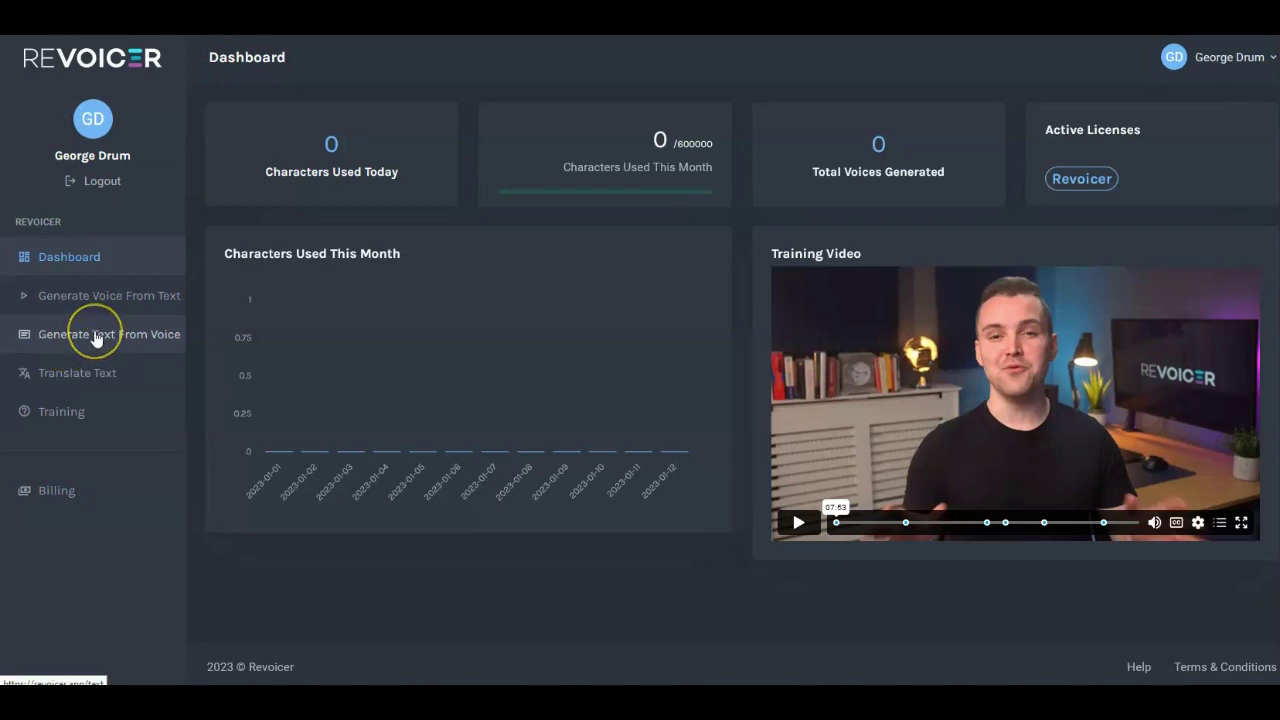
click(76, 377)
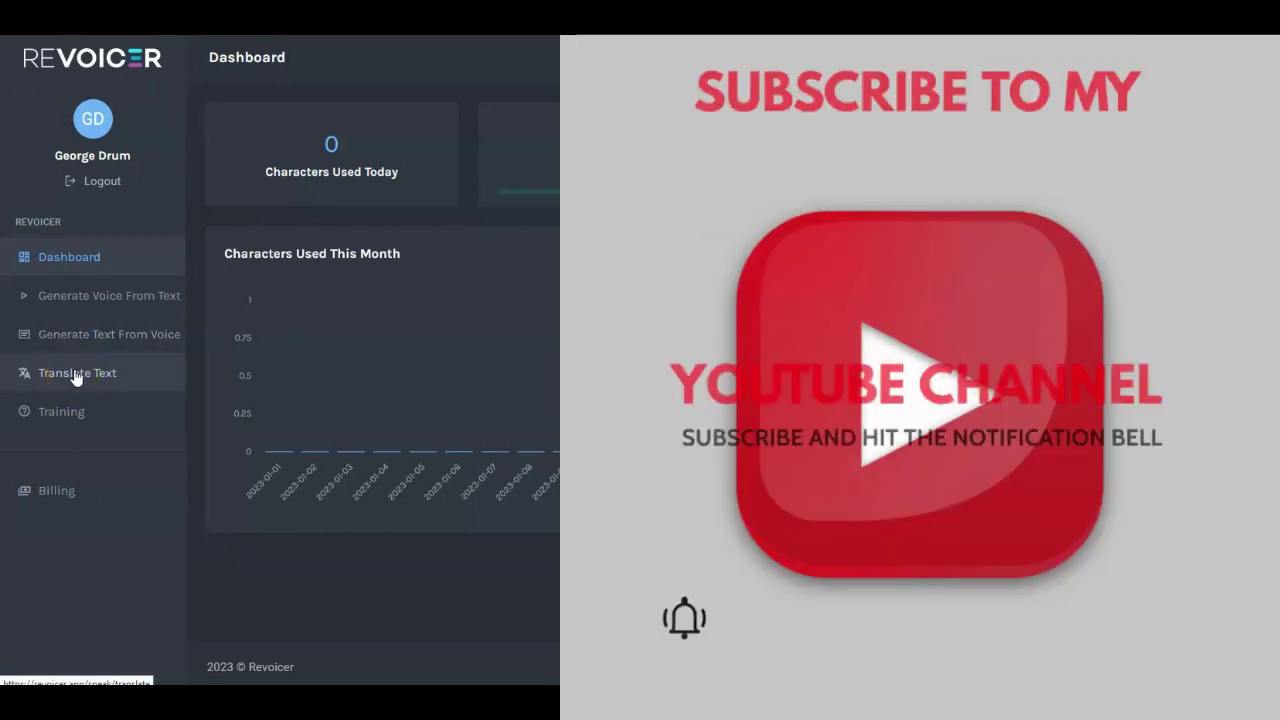
click(86, 372)
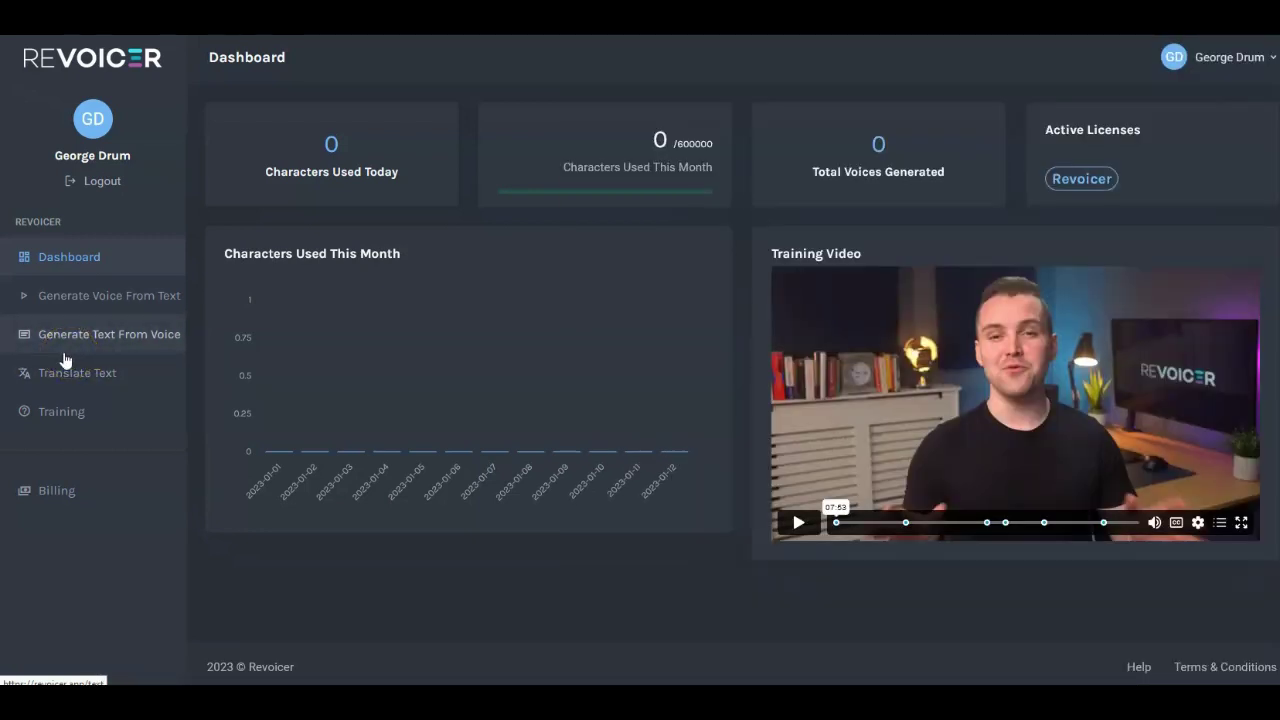
click(78, 373)
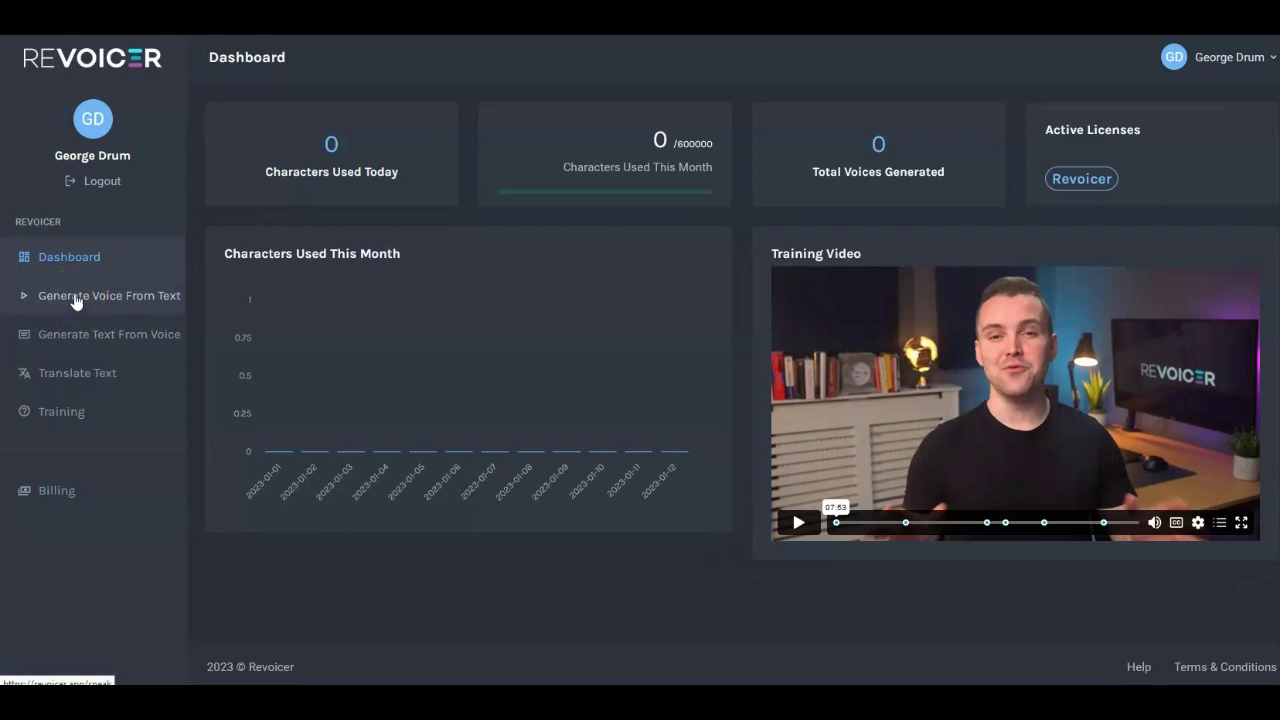
click(76, 299)
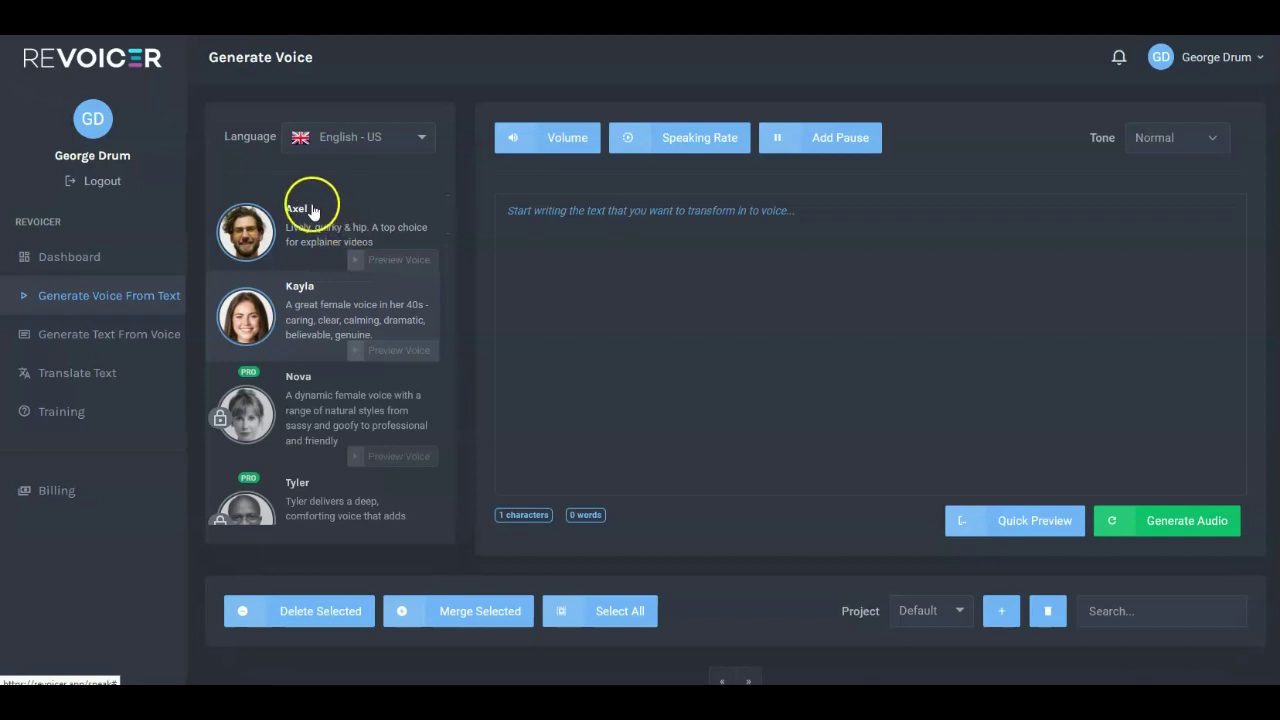
click(336, 149)
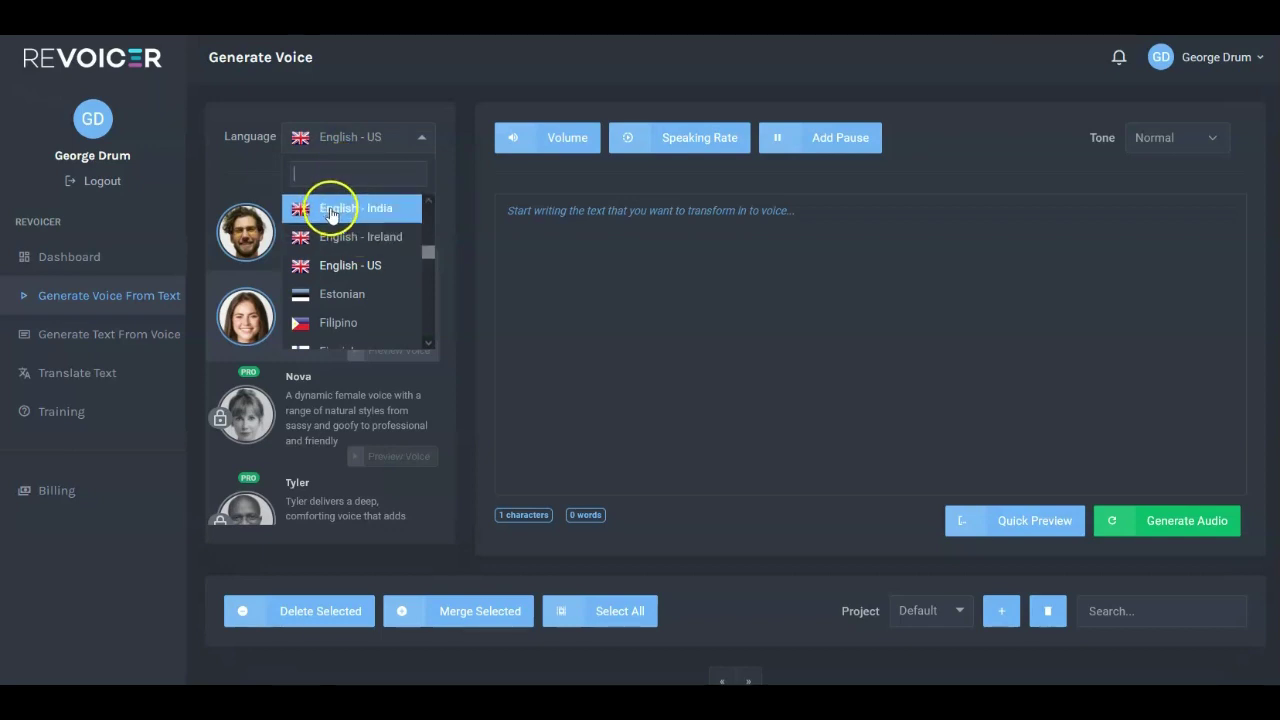
click(331, 214)
click(332, 215)
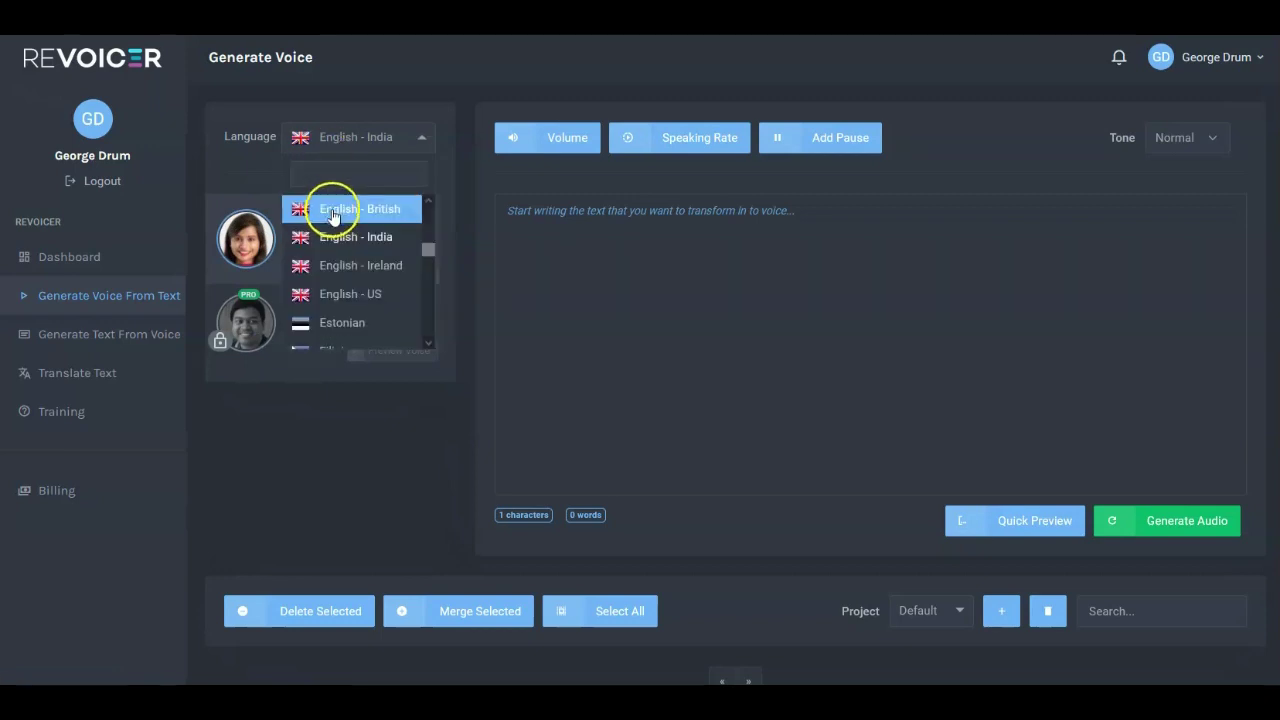
click(332, 212)
scroll(360, 240, down, 5)
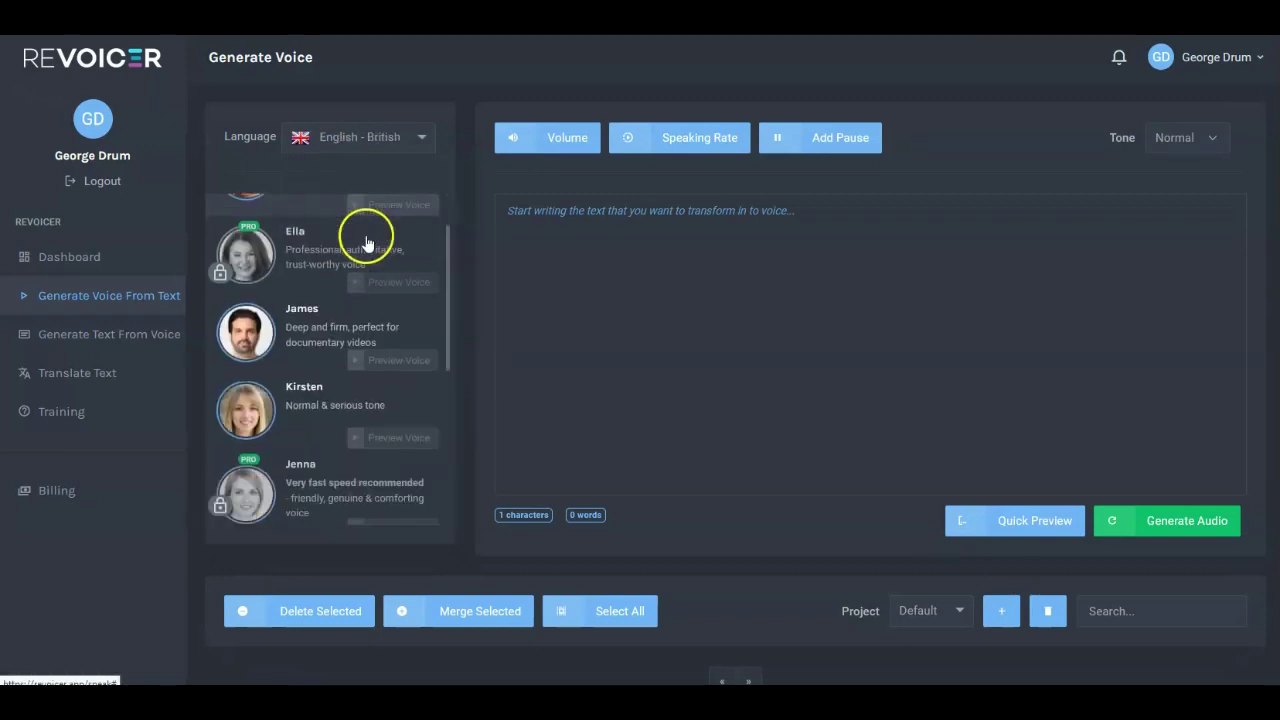
scroll(315, 250, down, 2)
scroll(325, 200, up, 5)
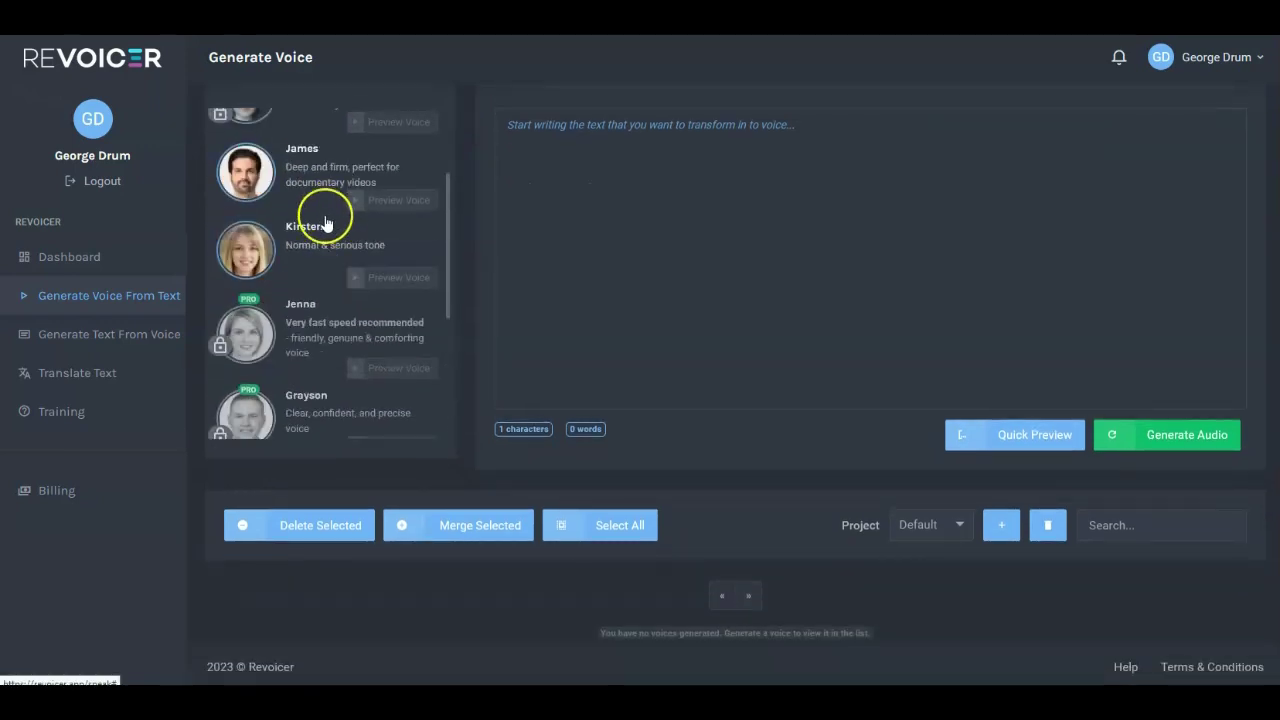
scroll(332, 168, up, 2)
click(355, 137)
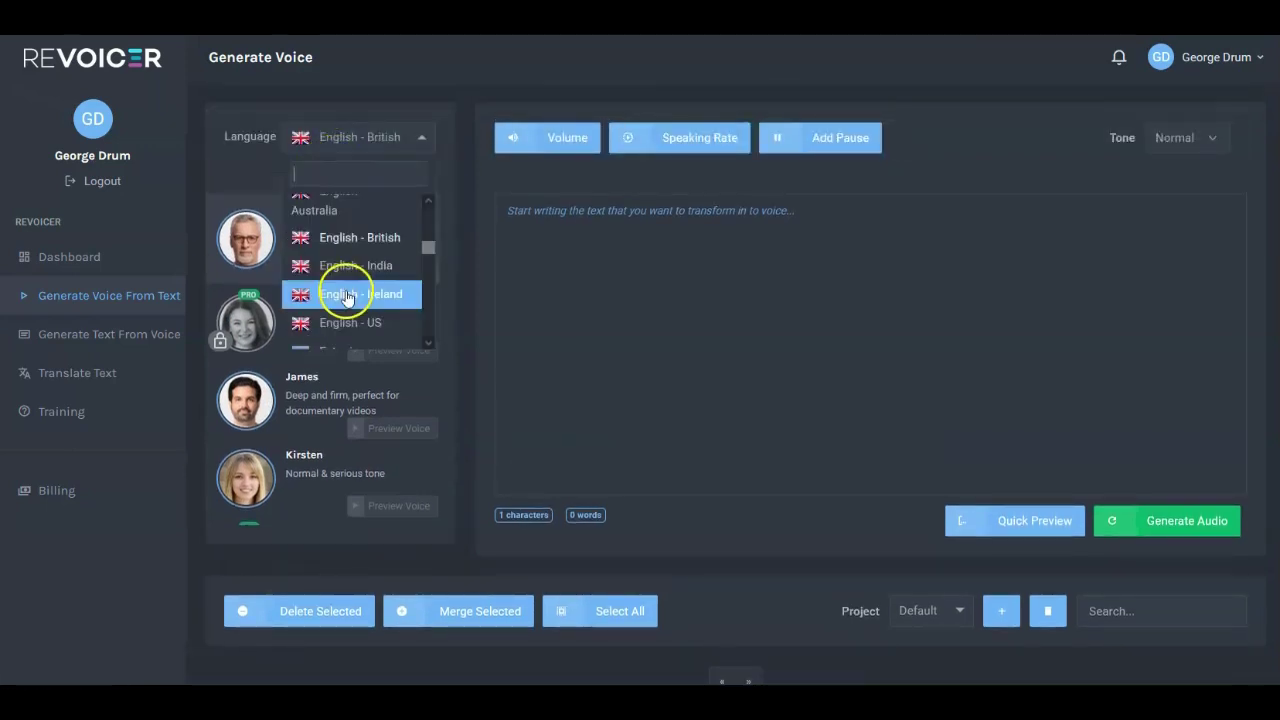
click(340, 291)
scroll(330, 265, down, 2)
scroll(323, 263, up, 2)
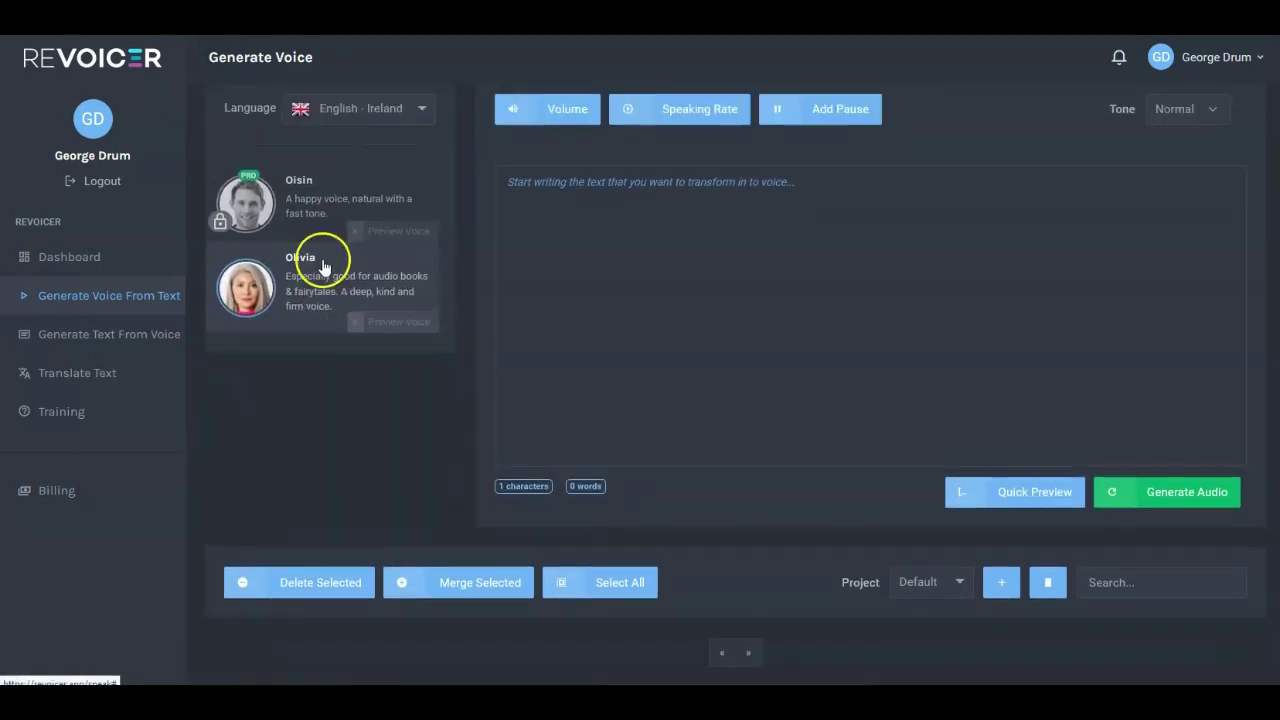
click(355, 137)
click(343, 264)
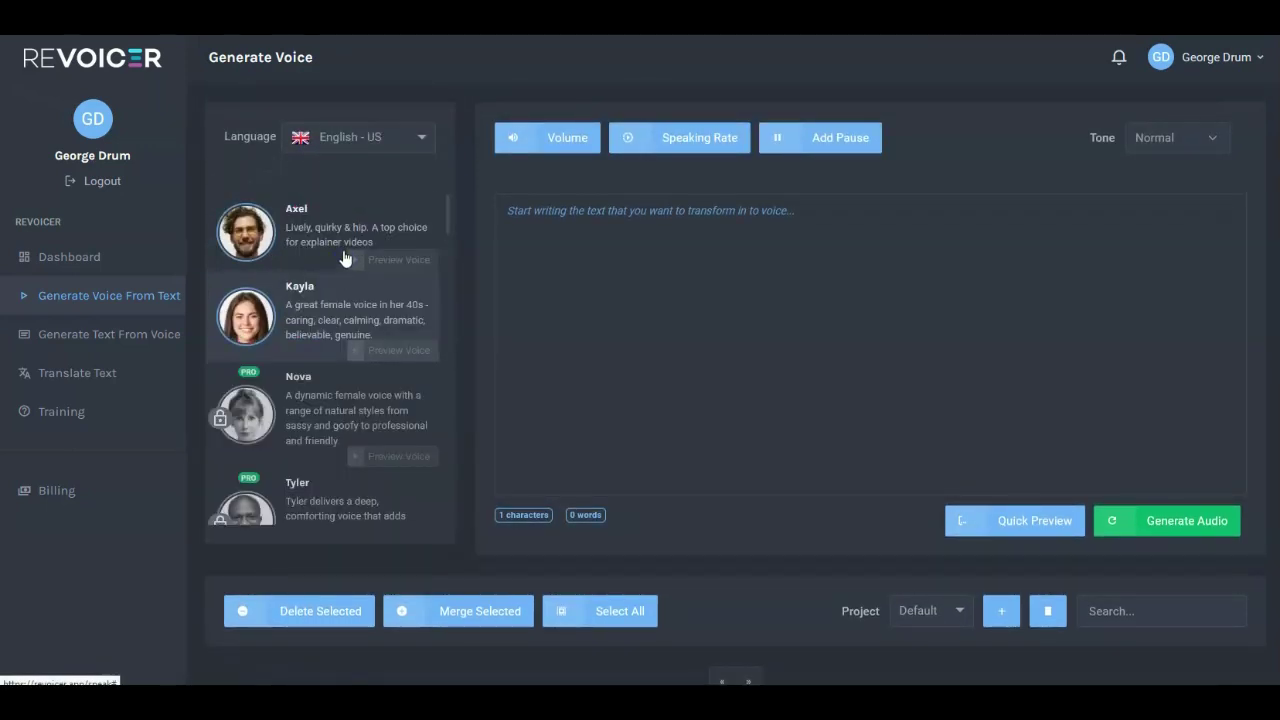
- Preview Waren's voice in the English - US list, then Amanda's locked PRO voice
scroll(345, 235, down, 1)
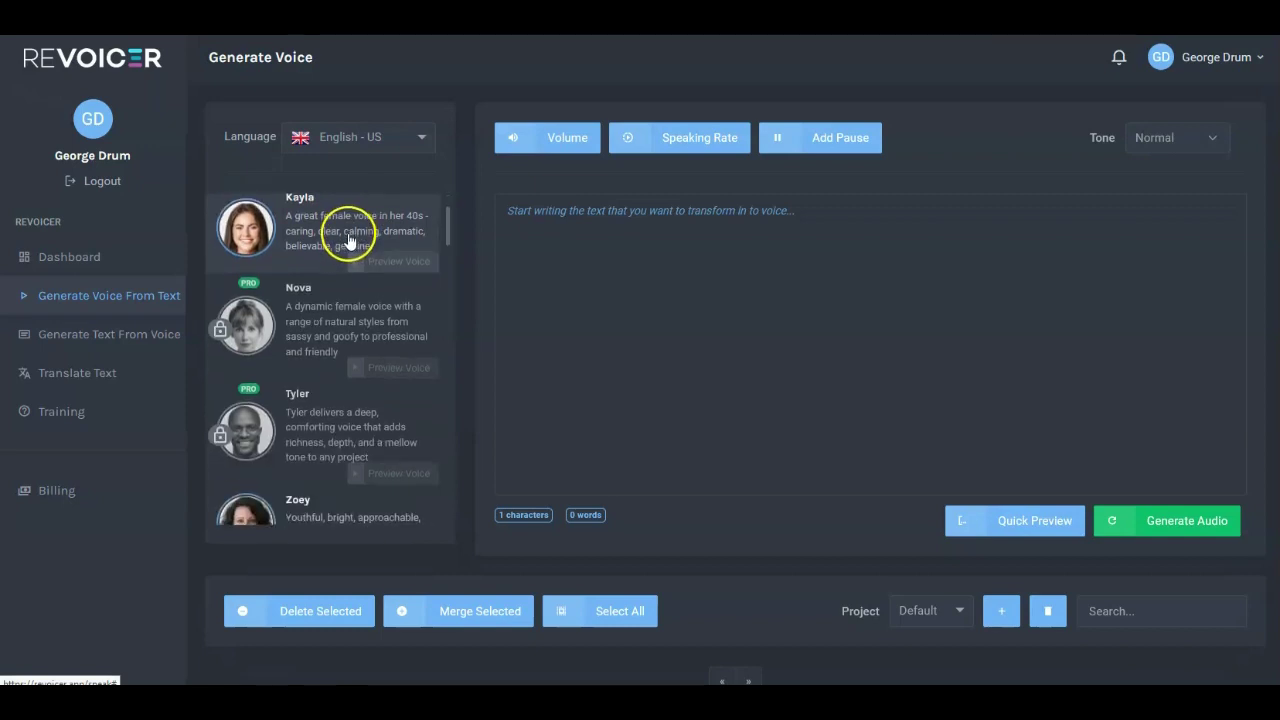
scroll(340, 245, down, 4)
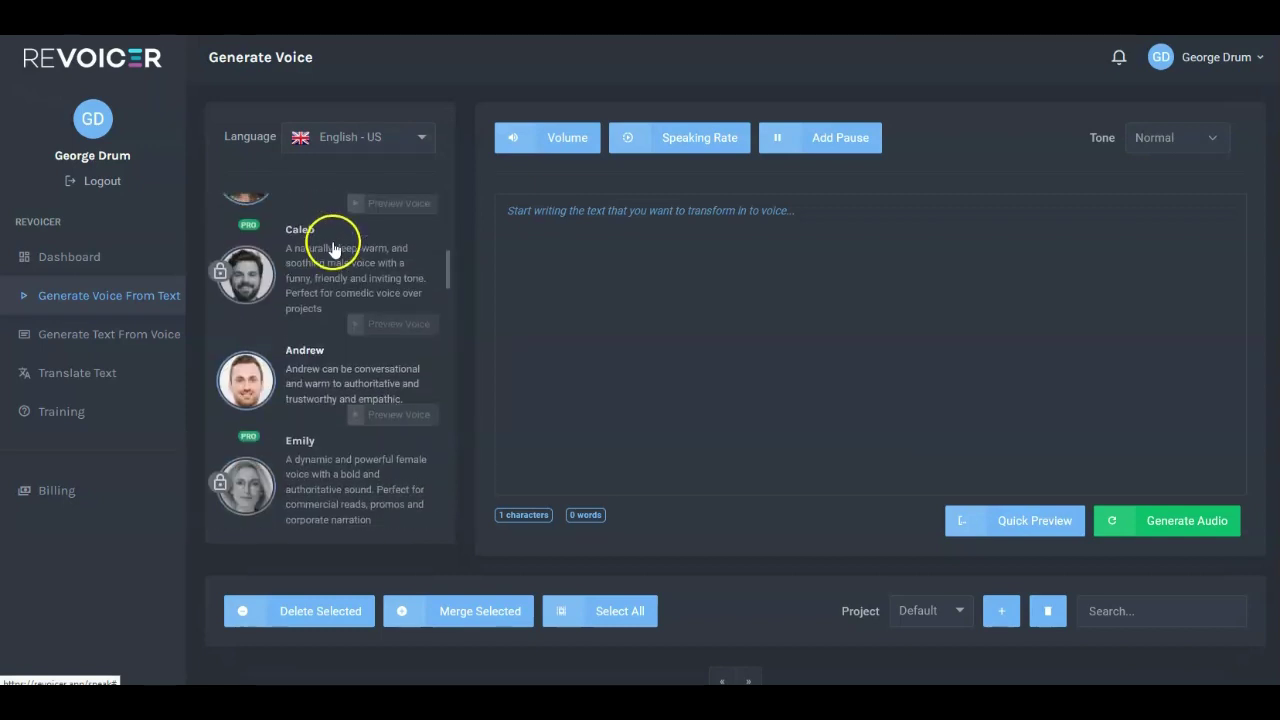
scroll(330, 255, down, 4)
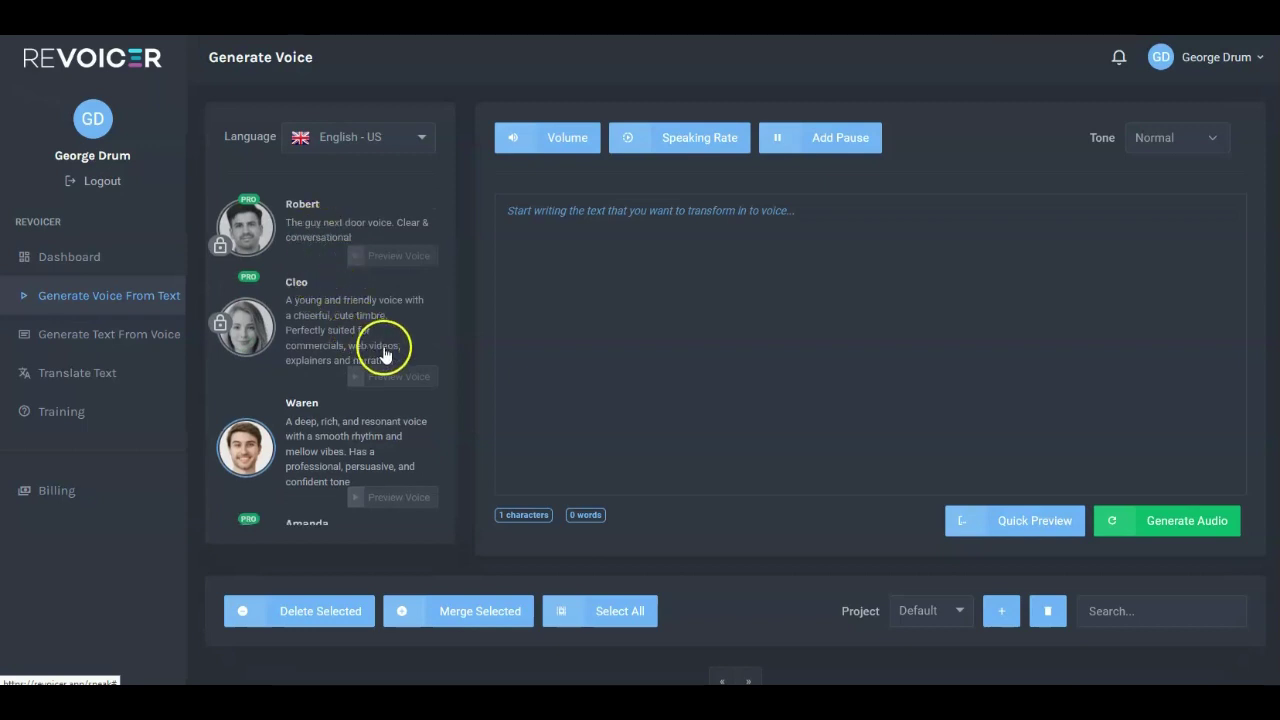
scroll(383, 378, down, 2)
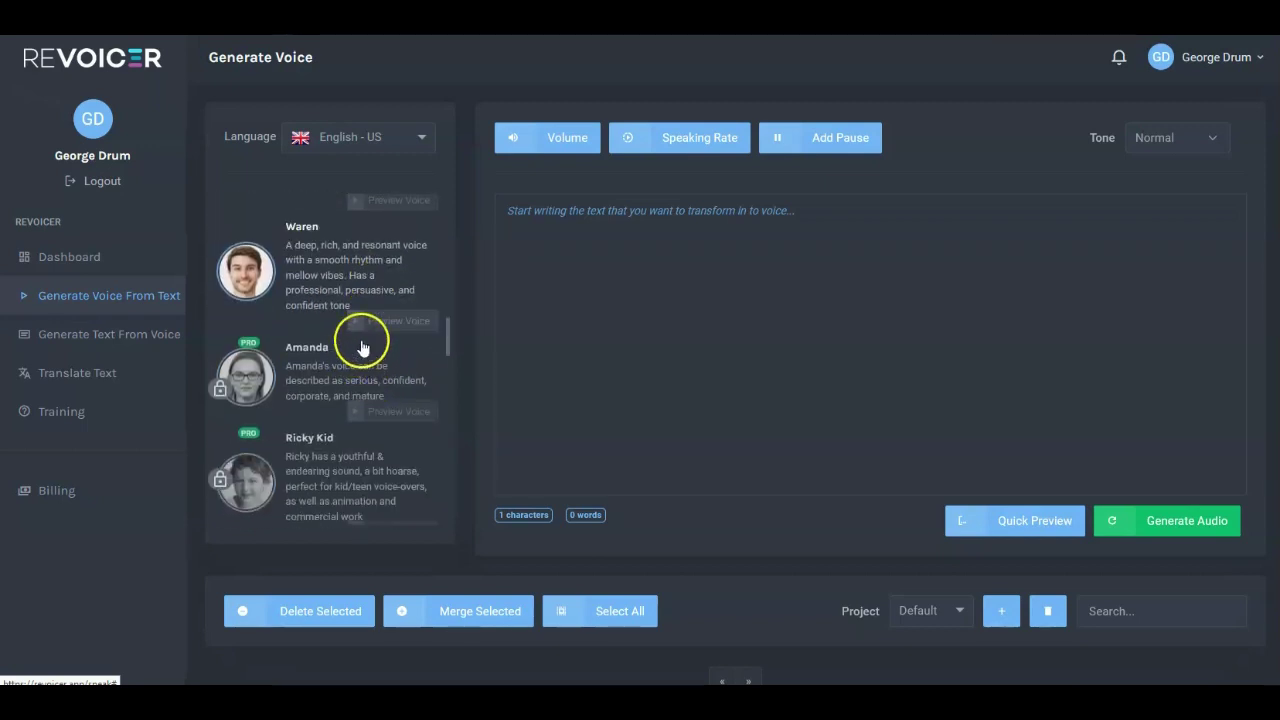
click(386, 321)
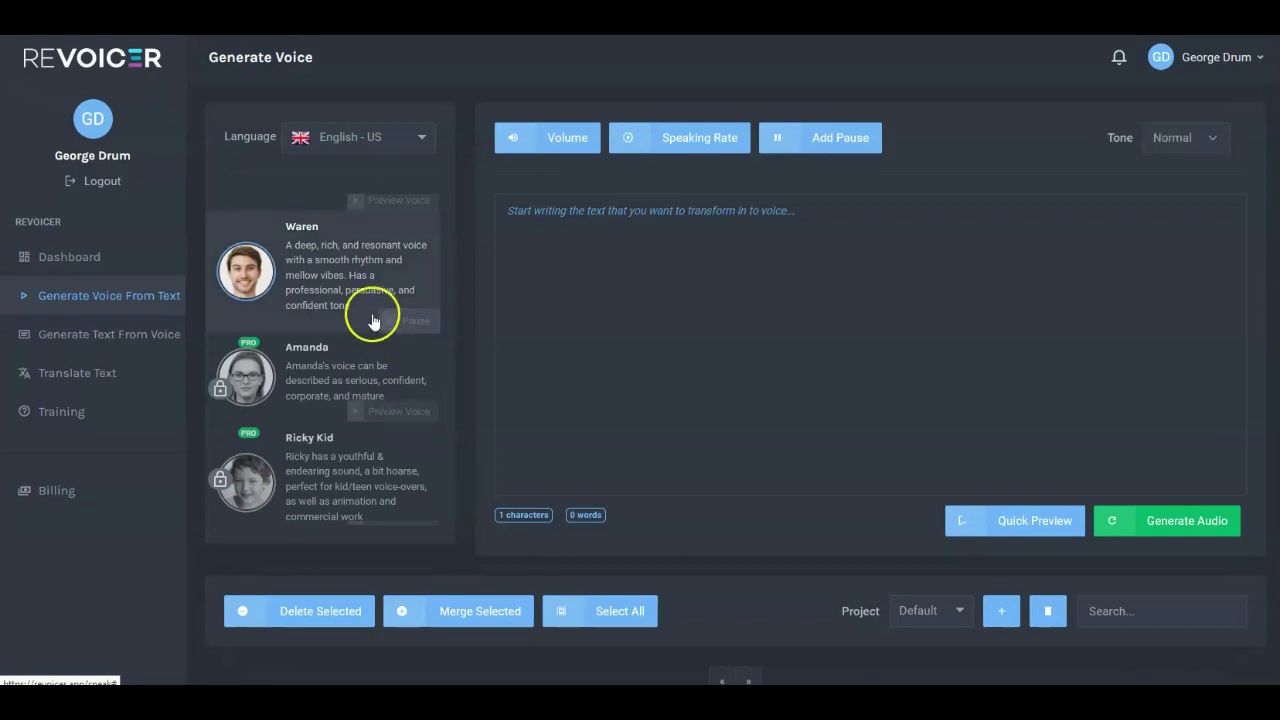
click(380, 414)
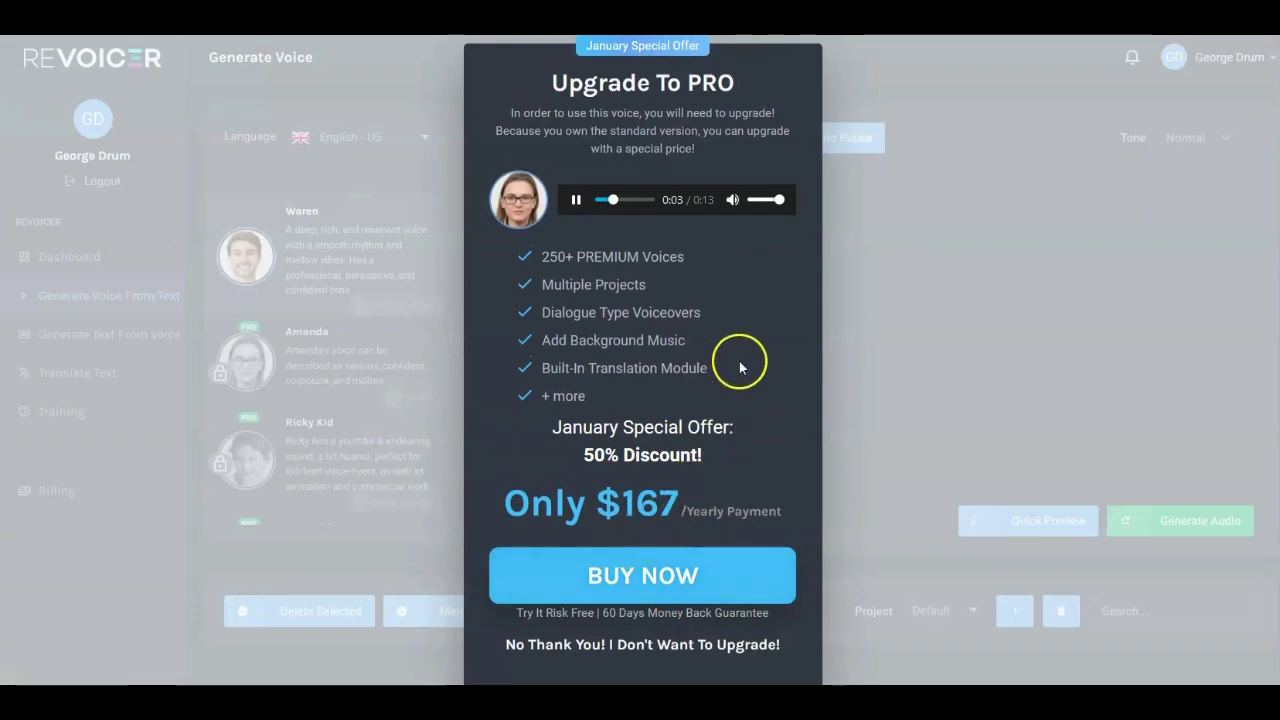
- Decline the Upgrade To PRO offer and reload the Generate Voice page from the REVOICER logo
click(613, 645)
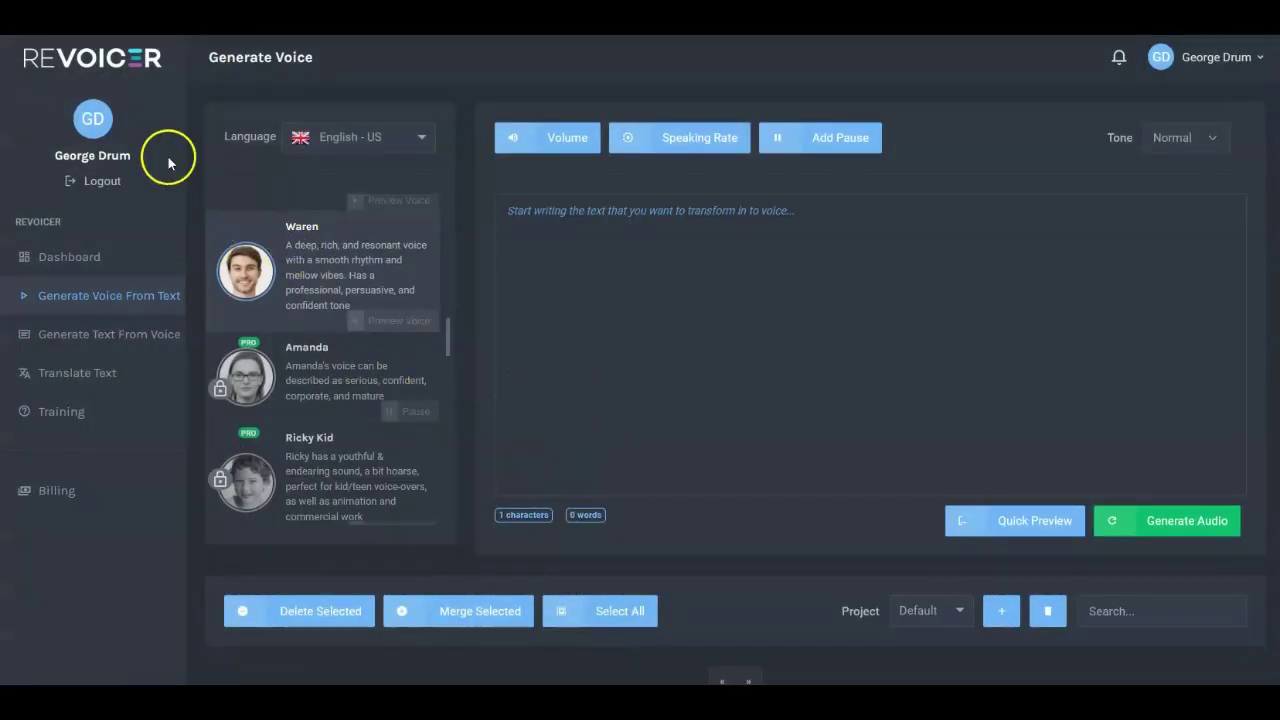
click(43, 68)
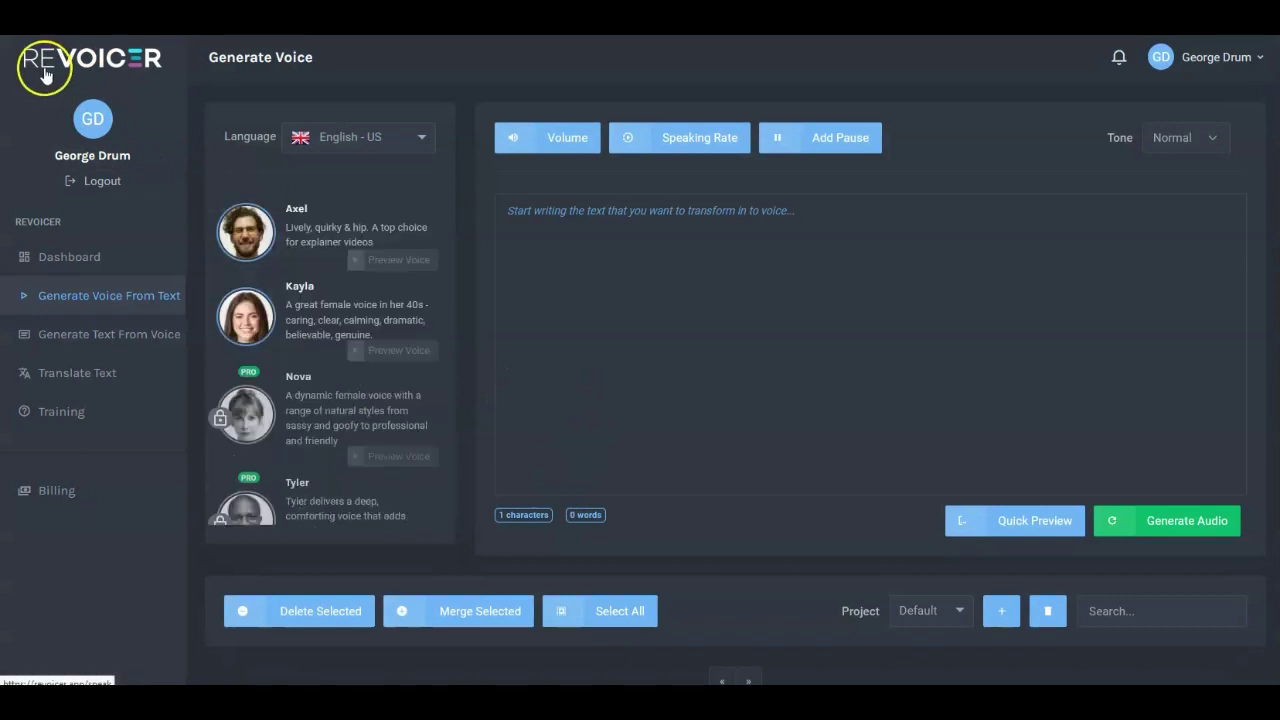